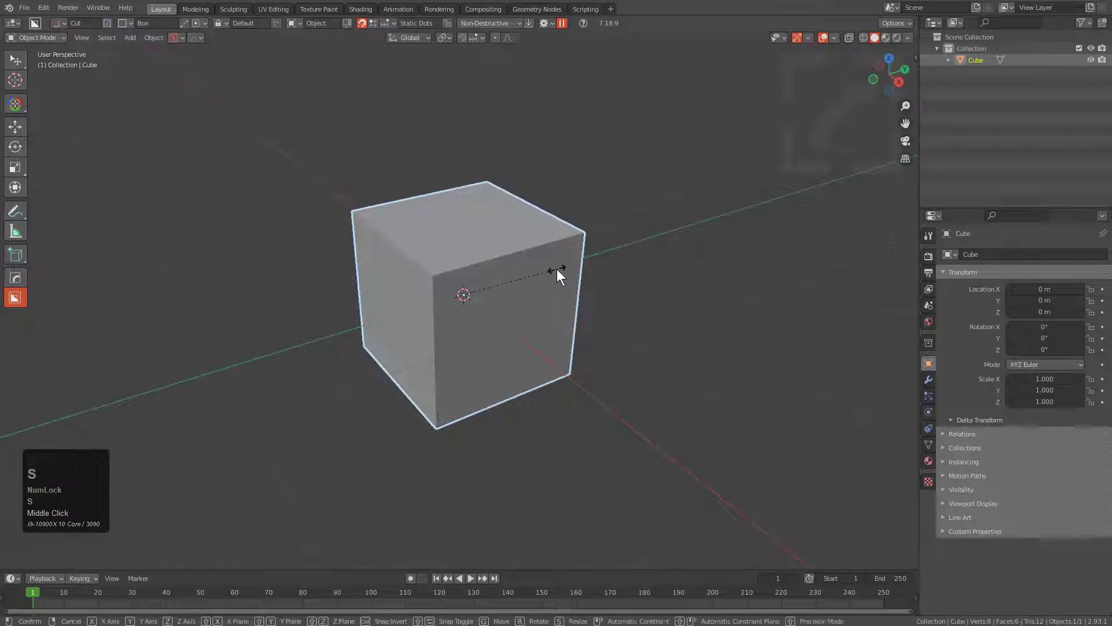
Stretch the cube along Z to a scale of about 3.46 and rotate it freely into a tilted orientation.
{"action": "key", "text": "z"}
{"action": "left_click", "coordinate": [678, 229]}
{"action": "key", "text": "r"}
{"action": "left_click", "coordinate": [602, 350]}
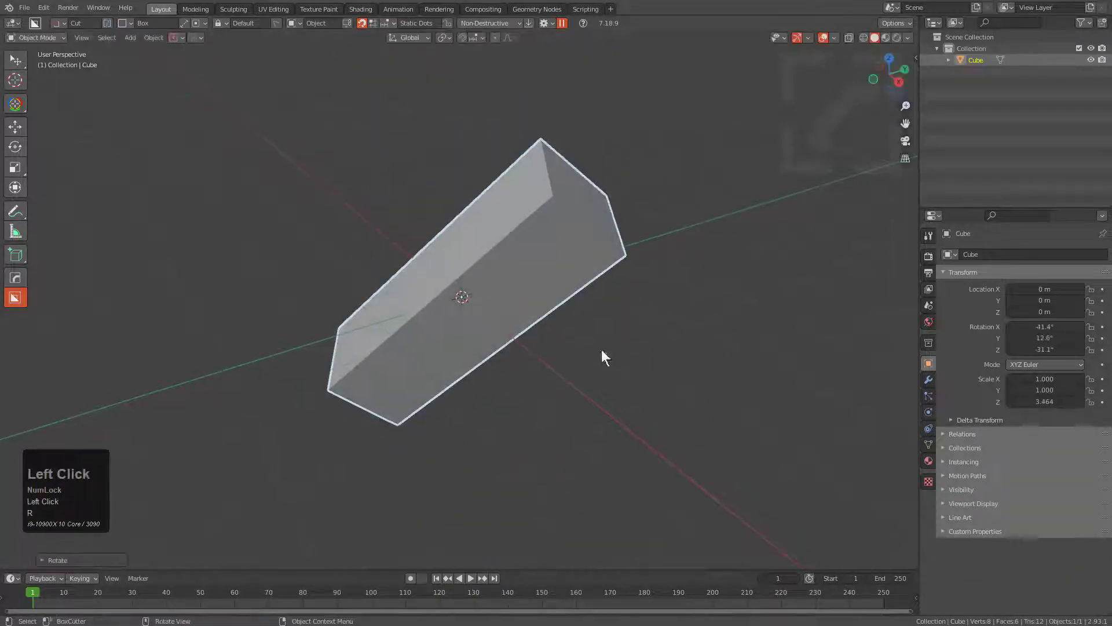
Draw a box on the cube's long side near its upper end and extrude it outward about 0.5 as a new block.
{"action": "scroll", "coordinate": [584, 254], "scroll_direction": "up", "scroll_amount": 2}
{"action": "mouse_move", "coordinate": [585, 253]}
{"action": "middle_mouse_down"}
{"action": "mouse_move", "coordinate": [475, 293]}
{"action": "mouse_move", "coordinate": [559, 296]}
{"action": "mouse_move", "coordinate": [600, 251]}
{"action": "middle_mouse_up"}
{"action": "scroll", "coordinate": [492, 286], "scroll_direction": "down", "scroll_amount": 2}
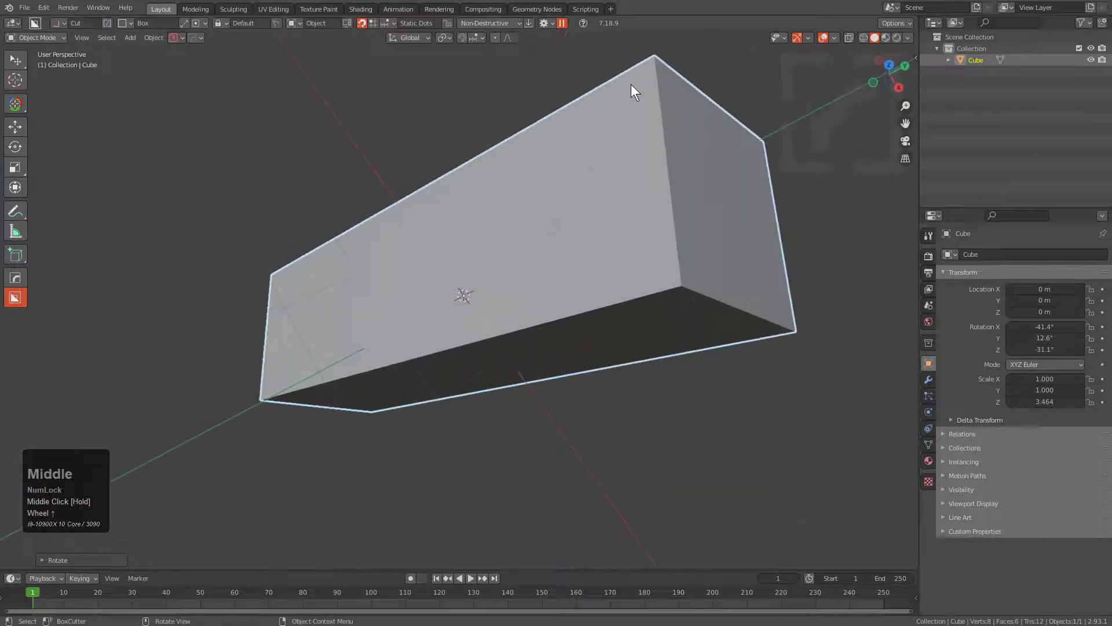
{"action": "mouse_move", "coordinate": [631, 84]}
{"action": "left_mouse_down"}
{"action": "mouse_move", "coordinate": [535, 189]}
{"action": "mouse_move", "coordinate": [515, 311]}
{"action": "left_mouse_up"}
{"action": "key", "text": "a"}
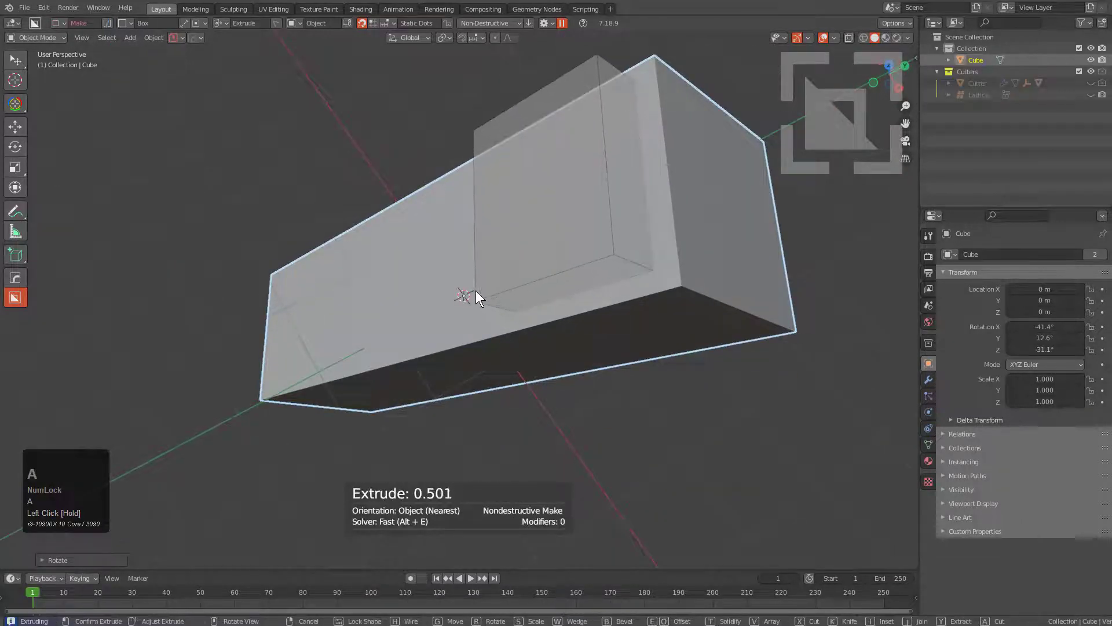
{"action": "left_click", "coordinate": [555, 244]}
Radial-array the side block around the main body on the Z axis with 4 segments.
{"action": "scroll", "coordinate": [573, 193], "scroll_direction": "down", "scroll_amount": 2}
{"action": "middle_click_drag", "start_coordinate": [651, 244], "coordinate": [563, 187]}
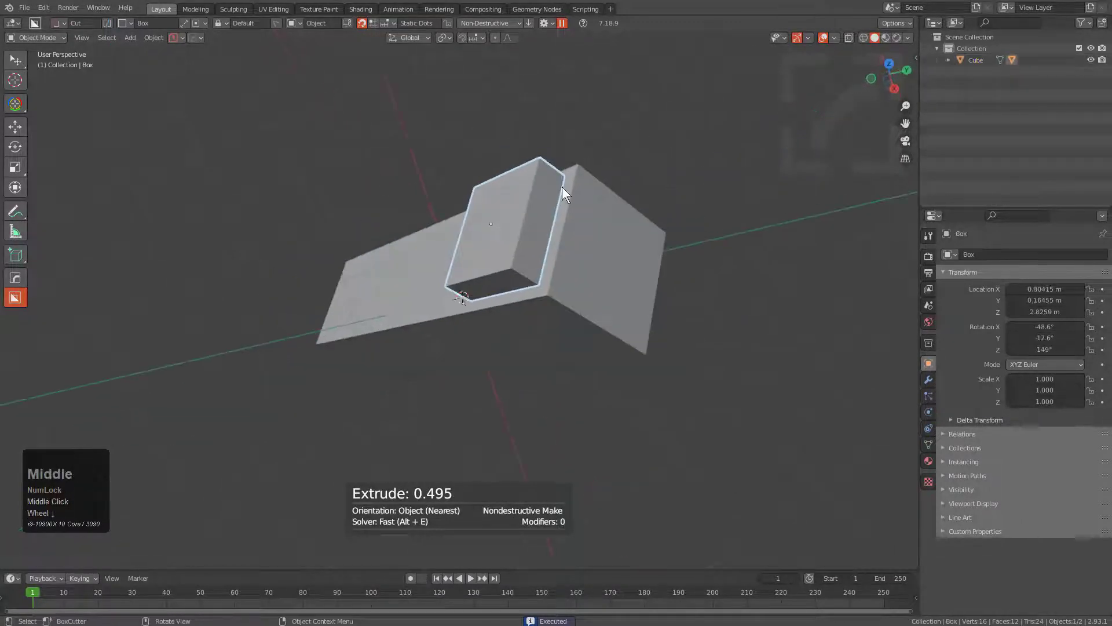
{"action": "left_click", "coordinate": [564, 244], "text": "shift"}
{"action": "key", "text": "q"}
{"action": "mouse_move", "coordinate": [650, 244]}
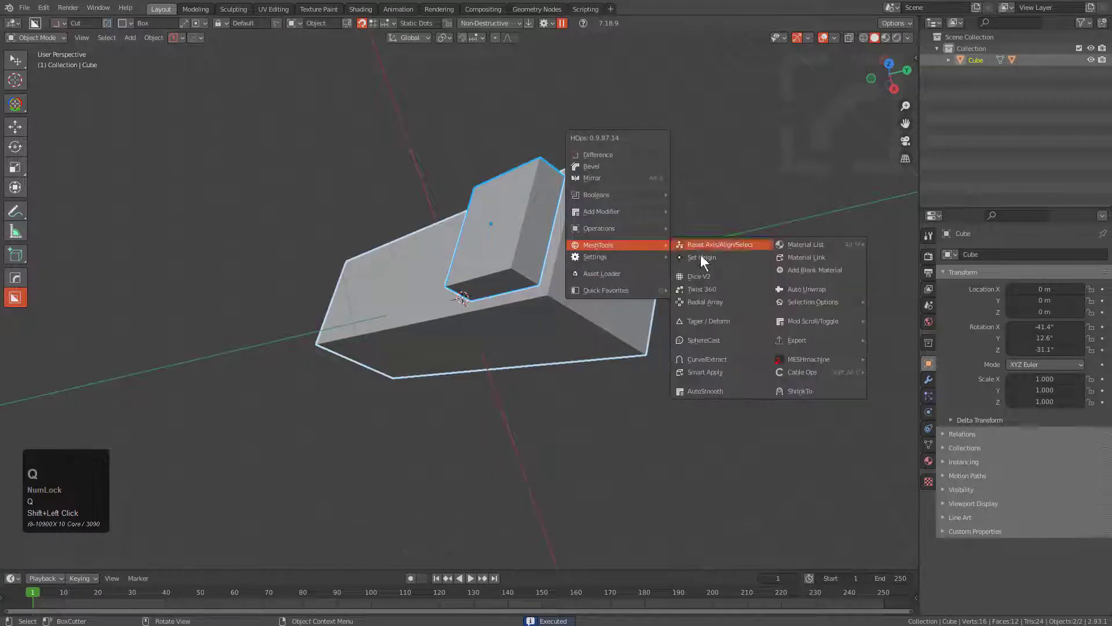
{"action": "left_click", "coordinate": [708, 302]}
{"action": "scroll", "coordinate": [708, 303], "scroll_direction": "down", "scroll_amount": 3}
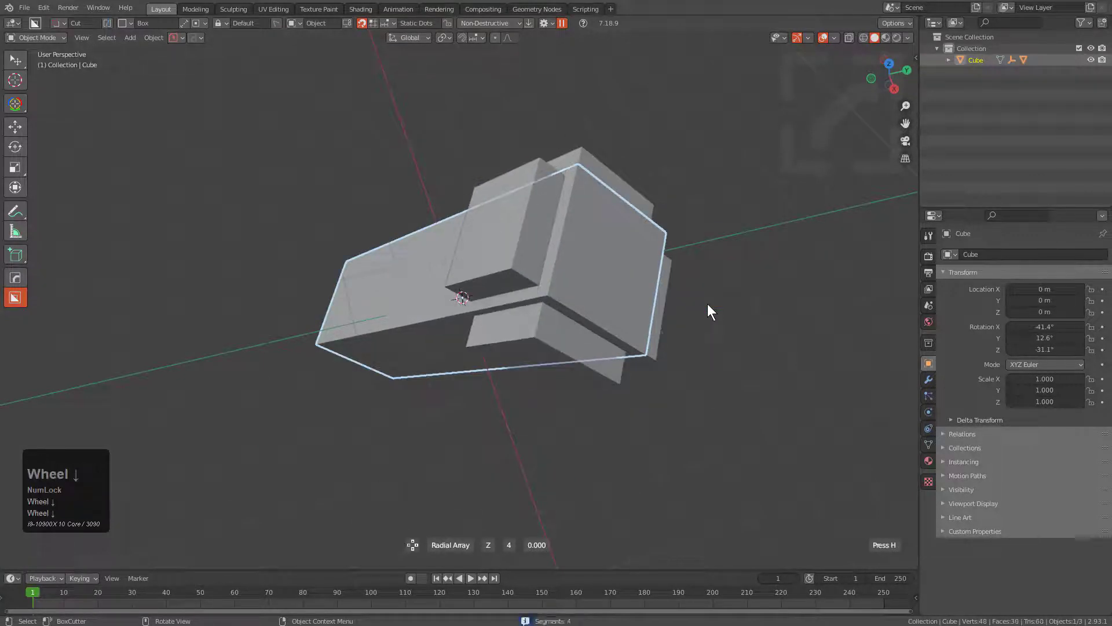
{"action": "left_click", "coordinate": [708, 304]}
Draw a box on the side block's end face and extrude it about 2.44 lengthwise through the block as a new object.
{"action": "left_click", "coordinate": [577, 213]}
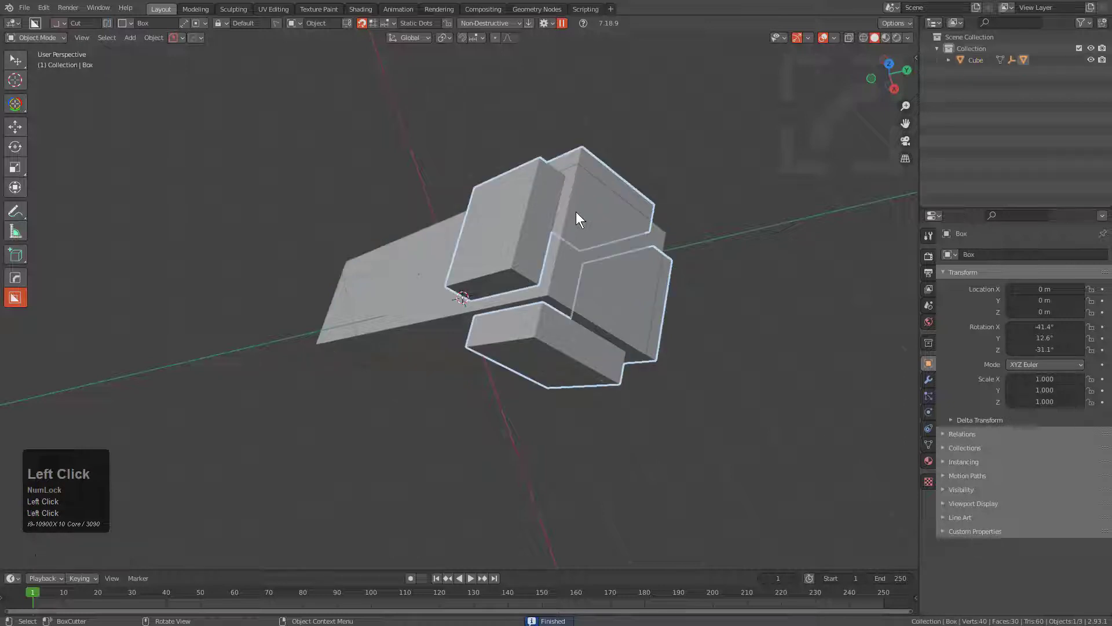
{"action": "key", "text": "alt+a"}
{"action": "left_click", "coordinate": [578, 194]}
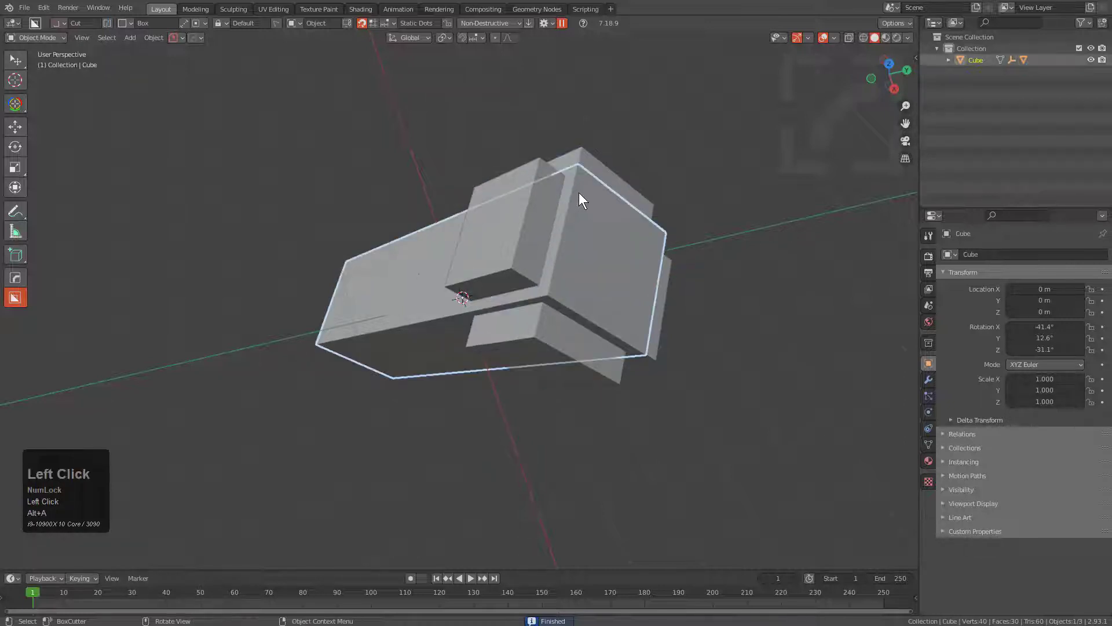
{"action": "mouse_move", "coordinate": [552, 227]}
{"action": "left_mouse_down"}
{"action": "mouse_move", "coordinate": [543, 257]}
{"action": "mouse_move", "coordinate": [510, 278]}
{"action": "left_mouse_up"}
{"action": "key", "text": "a"}
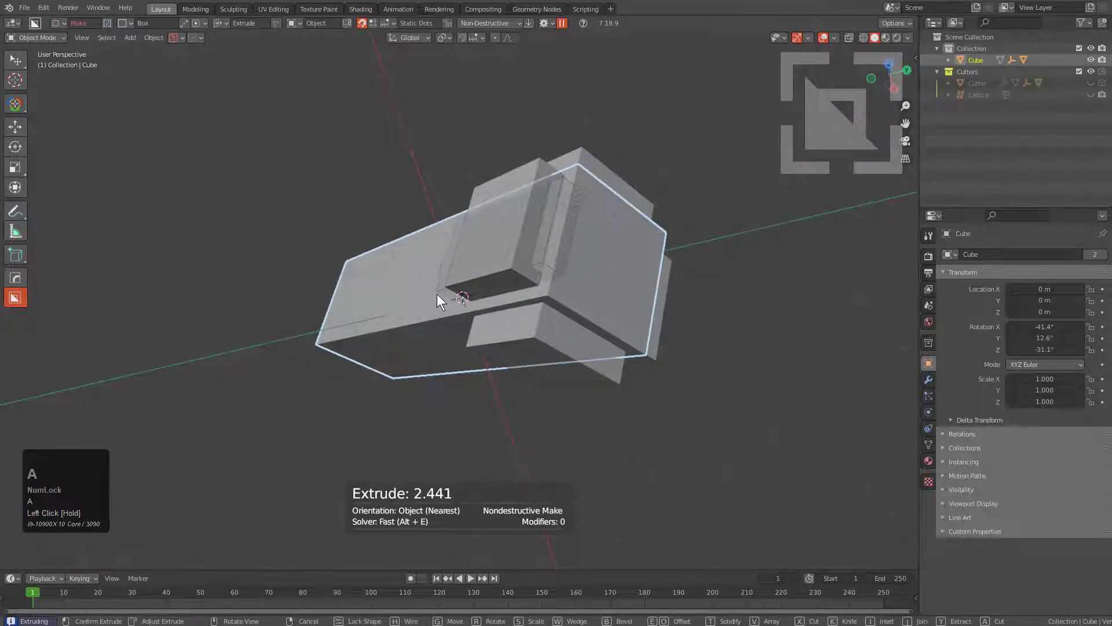
{"action": "key", "text": "e"}
{"action": "left_click", "coordinate": [473, 290]}
Radial-array the long narrow block around the main body on Z with 4 segments.
{"action": "left_click", "coordinate": [590, 227], "text": "shift"}
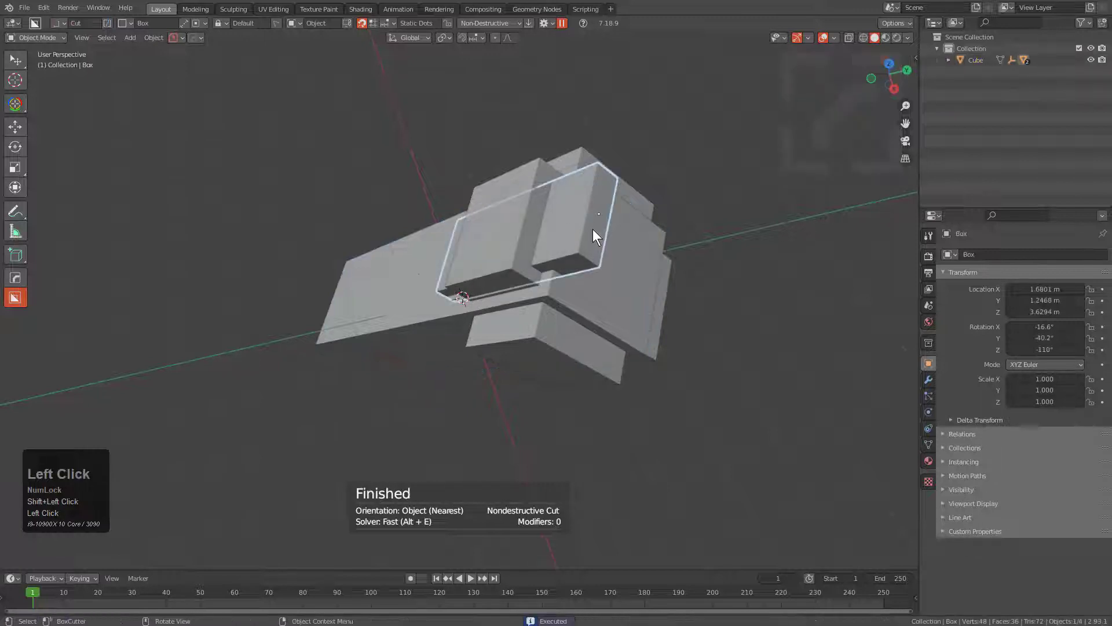
{"action": "left_click", "coordinate": [575, 288], "text": "shift"}
{"action": "key", "text": "q"}
{"action": "mouse_move", "coordinate": [695, 259]}
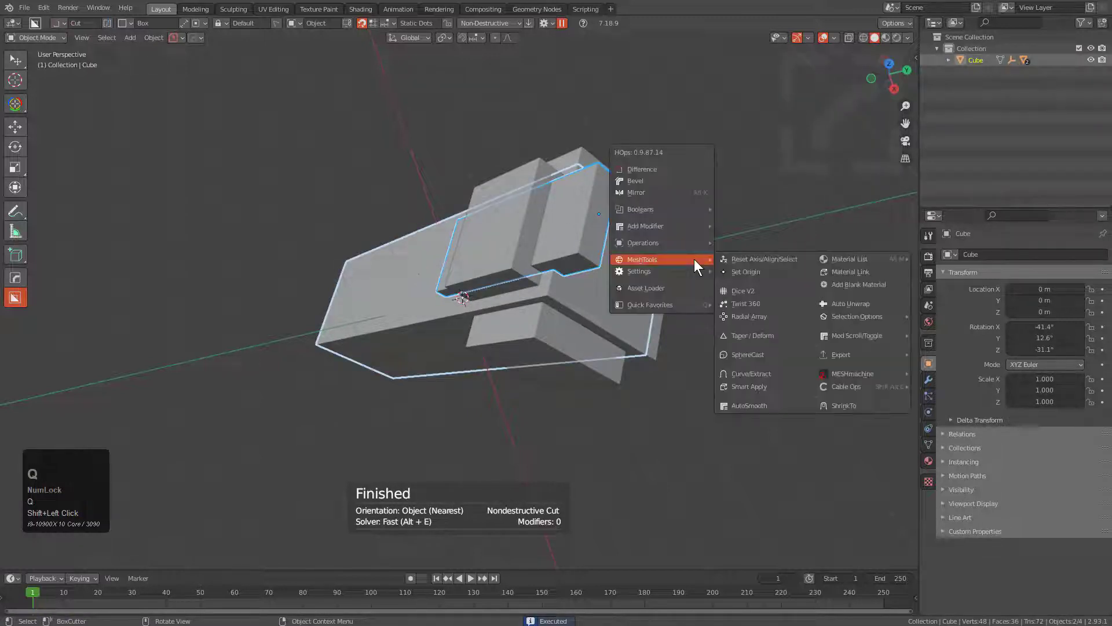
{"action": "left_click", "coordinate": [734, 313]}
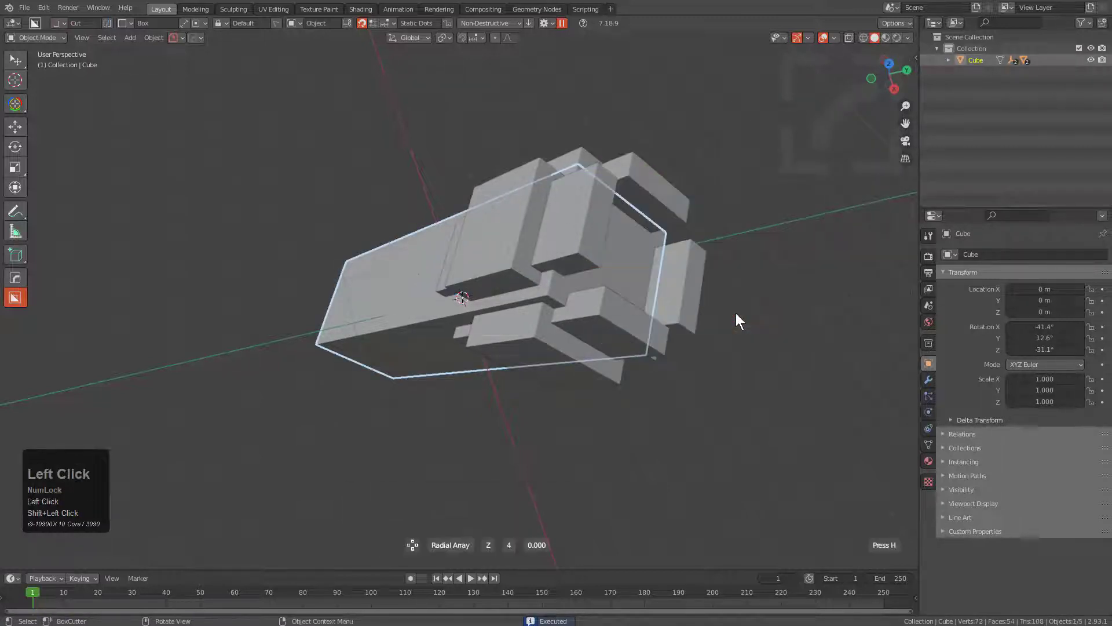
Draw a box on the body just below the side blocks and make it a new wedge-shaped block.
{"action": "middle_click_drag", "start_coordinate": [737, 313], "coordinate": [436, 236]}
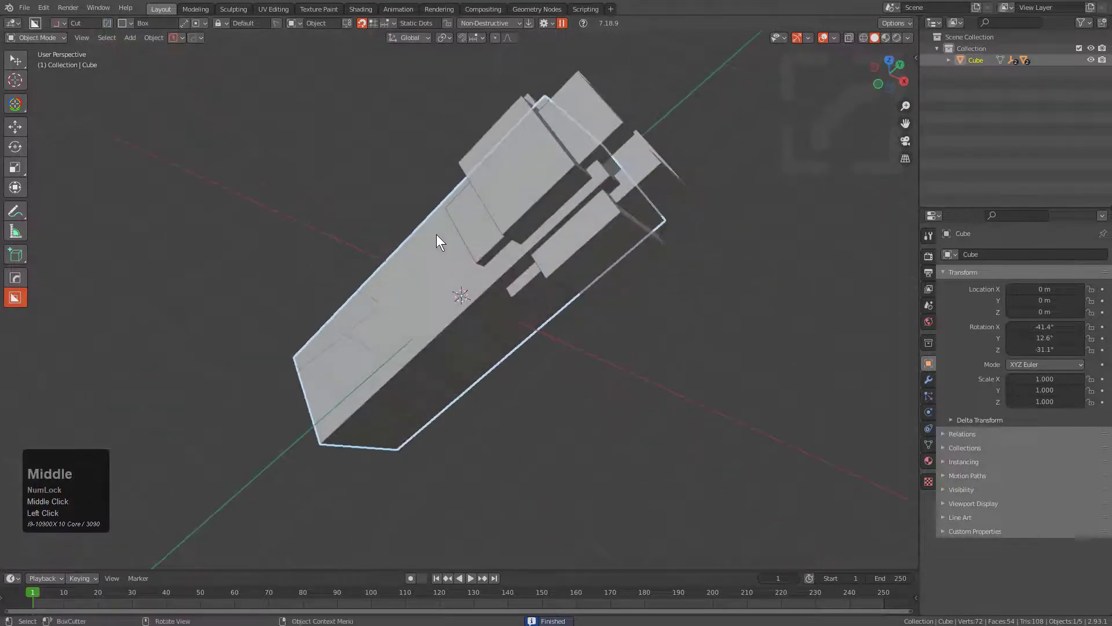
{"action": "mouse_move", "coordinate": [432, 222]}
{"action": "left_mouse_down"}
{"action": "mouse_move", "coordinate": [487, 265]}
{"action": "mouse_move", "coordinate": [513, 256]}
{"action": "mouse_move", "coordinate": [476, 253]}
{"action": "left_mouse_up"}
{"action": "key", "text": "a"}
{"action": "key", "text": "w"}
{"action": "middle_click_drag", "start_coordinate": [476, 242], "coordinate": [611, 239]}
Radial-array the wedge block around the main body on Z with 4 segments.
{"action": "left_click", "coordinate": [633, 210], "text": "shift"}
{"action": "key", "text": "q"}
{"action": "key", "text": "q"}
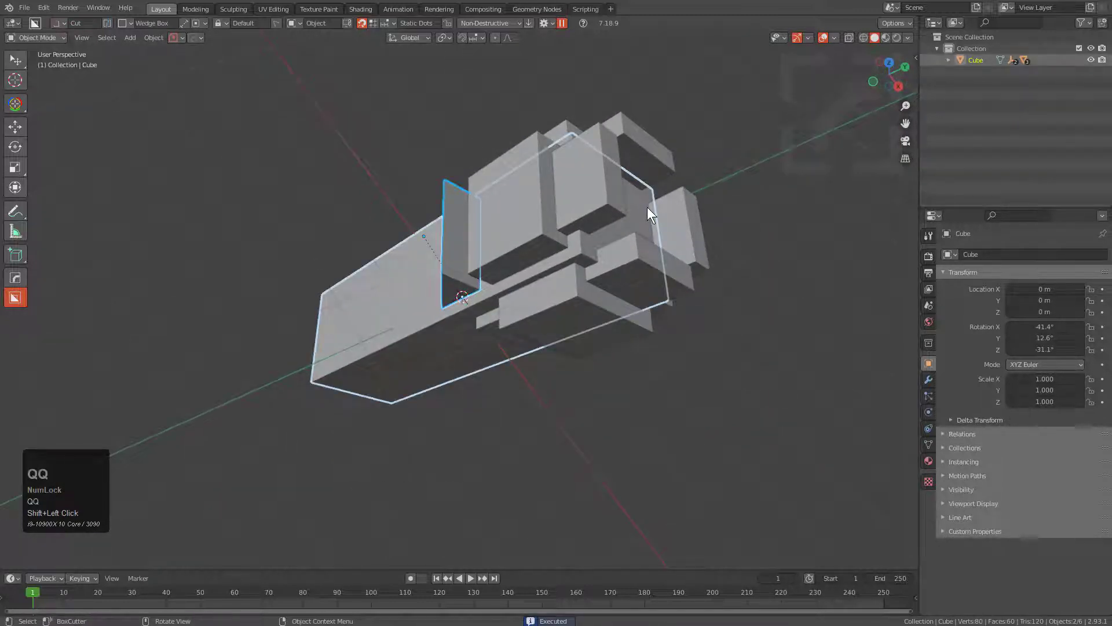
{"action": "mouse_move", "coordinate": [659, 206]}
{"action": "left_click", "coordinate": [703, 265]}
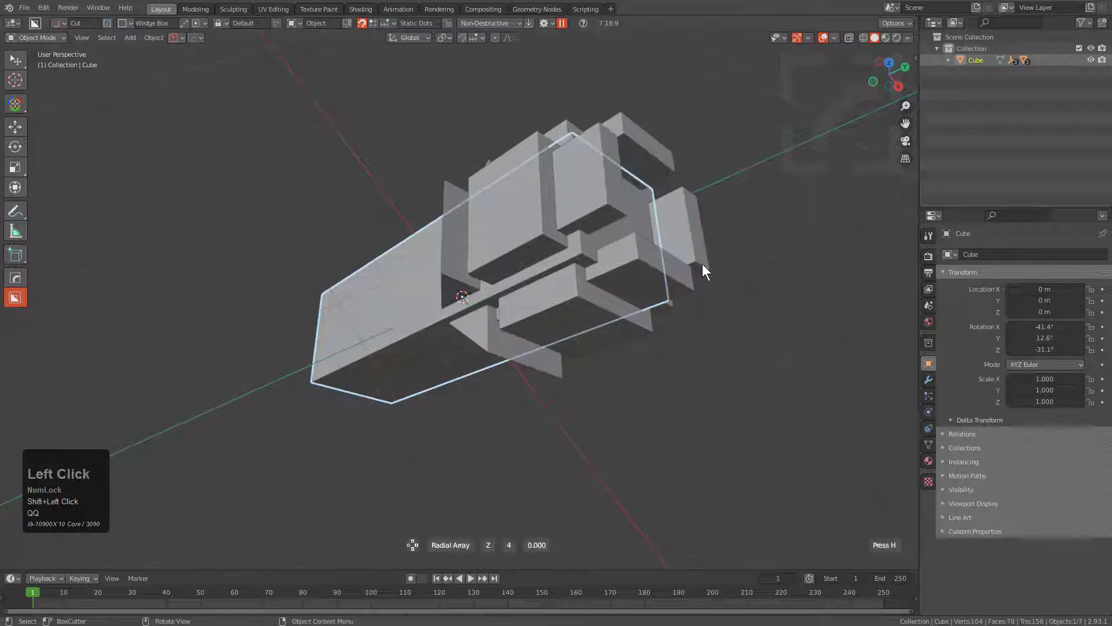
Make another wedge-shaped block on the main body's side at its lower end.
{"action": "middle_click_drag", "start_coordinate": [444, 239], "coordinate": [458, 302]}
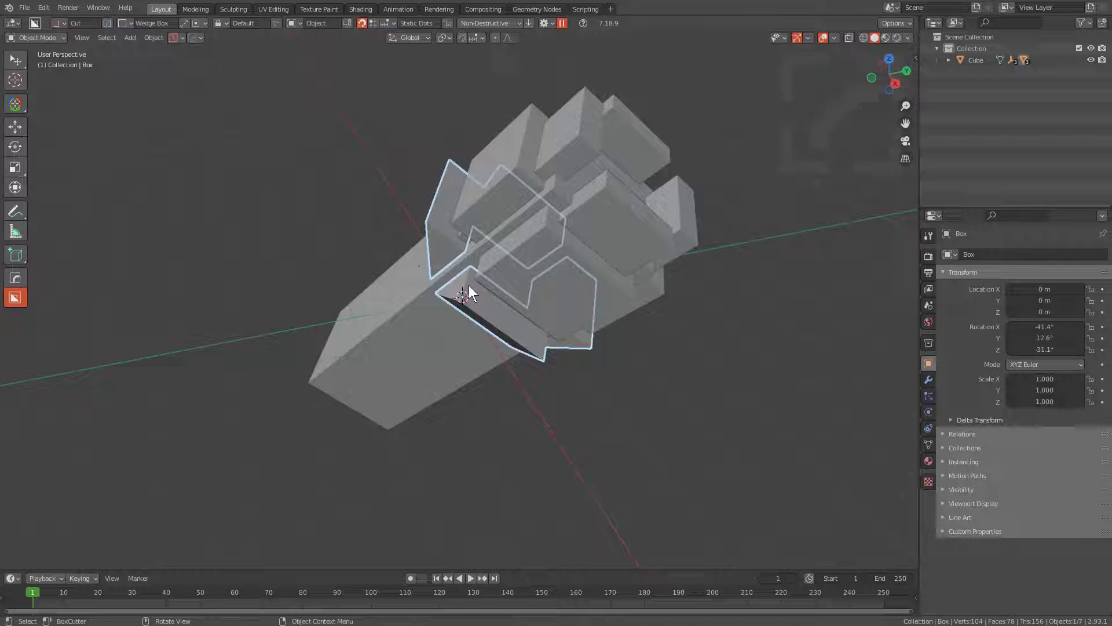
{"action": "mouse_move", "coordinate": [435, 284]}
{"action": "middle_mouse_down"}
{"action": "mouse_move", "coordinate": [453, 321]}
{"action": "mouse_move", "coordinate": [454, 300]}
{"action": "mouse_move", "coordinate": [490, 268]}
{"action": "mouse_move", "coordinate": [451, 272]}
{"action": "middle_mouse_up"}
{"action": "scroll", "coordinate": [451, 272], "scroll_direction": "down", "scroll_amount": 1}
{"action": "left_click", "coordinate": [387, 297]}
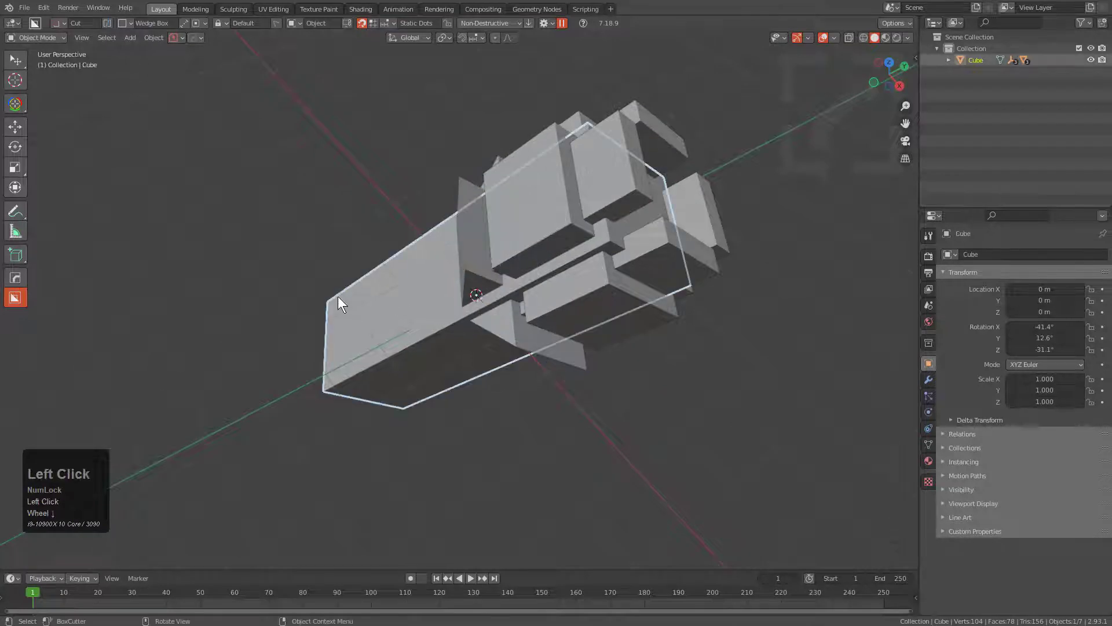
{"action": "mouse_move", "coordinate": [338, 296]}
{"action": "left_mouse_down"}
{"action": "mouse_move", "coordinate": [402, 301]}
{"action": "mouse_move", "coordinate": [382, 351]}
{"action": "mouse_move", "coordinate": [353, 333]}
{"action": "left_mouse_up"}
{"action": "key", "text": "a"}
{"action": "middle_click_drag", "start_coordinate": [354, 333], "coordinate": [392, 300]}
Turn off the wedge option and cut a box notch about 0.69 deep into the lower wedge block.
{"action": "key", "text": "d"}
{"action": "left_click", "coordinate": [357, 317]}
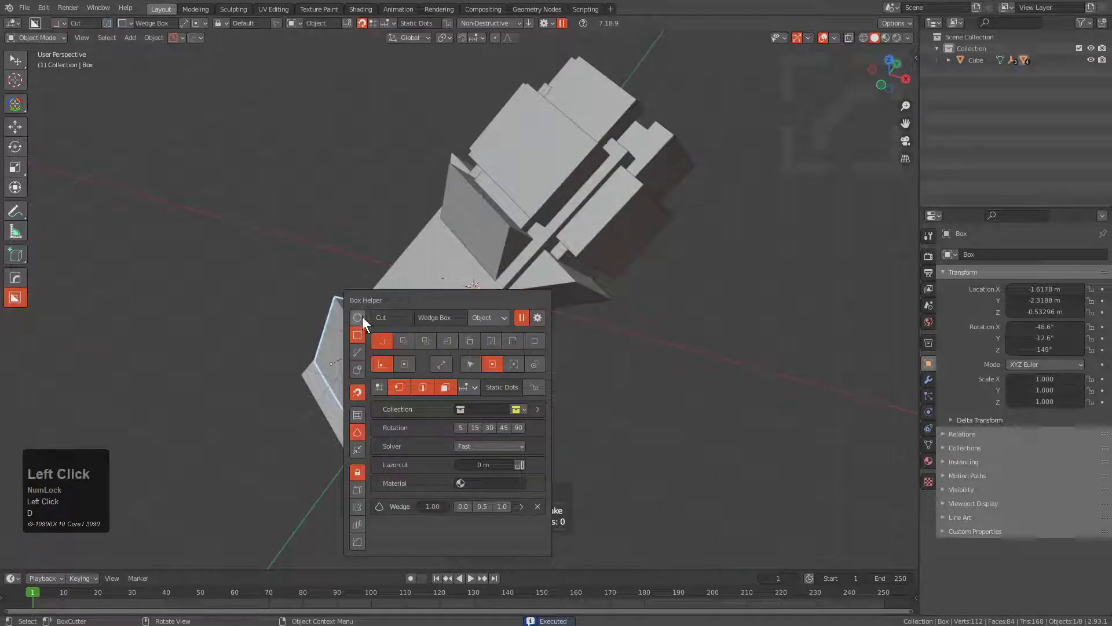
{"action": "left_click", "coordinate": [363, 330]}
{"action": "left_click_drag", "start_coordinate": [330, 343], "coordinate": [389, 306]}
{"action": "mouse_move", "coordinate": [467, 315]}
{"action": "middle_mouse_down"}
{"action": "mouse_move", "coordinate": [410, 310]}
{"action": "mouse_move", "coordinate": [422, 329]}
{"action": "middle_mouse_up"}
Radial-array the notched wedge block around the main body.
{"action": "left_click", "coordinate": [423, 330], "text": "shift"}
{"action": "left_click", "coordinate": [423, 330]}
{"action": "key", "text": "q"}
{"action": "mouse_move", "coordinate": [581, 266]}
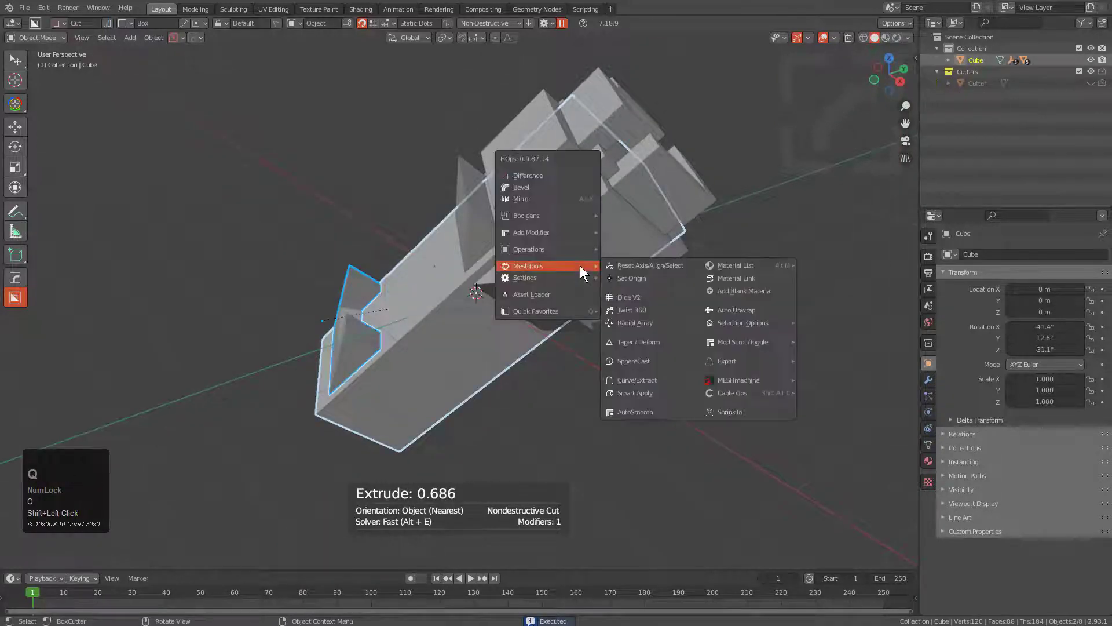
{"action": "left_click", "coordinate": [636, 322]}
{"action": "left_click", "coordinate": [636, 322]}
Switch to the circle shape and make a cylinder from the notched block's prong, extruded about 2.97 to the upper wedge.
{"action": "middle_click_drag", "start_coordinate": [637, 322], "coordinate": [431, 313]}
{"action": "left_click", "coordinate": [407, 372]}
{"action": "middle_click_drag", "start_coordinate": [407, 372], "coordinate": [412, 401]}
{"action": "scroll", "coordinate": [451, 309], "scroll_direction": "up", "scroll_amount": 4}
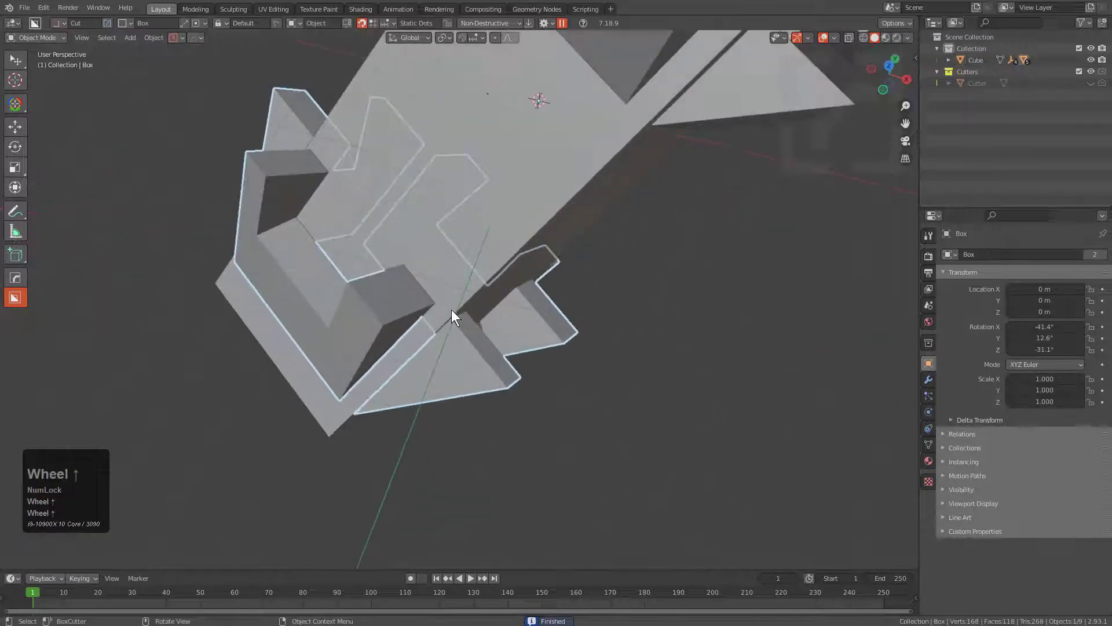
{"action": "key", "text": "d"}
{"action": "left_click", "coordinate": [446, 294]}
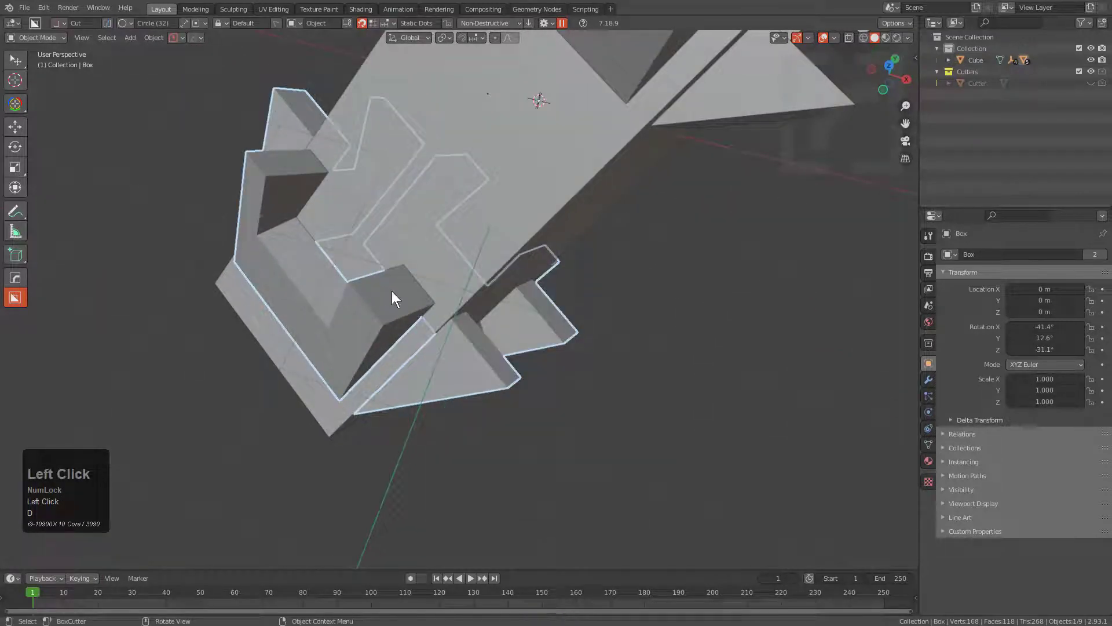
{"action": "left_click_drag", "start_coordinate": [392, 292], "coordinate": [409, 301]}
{"action": "key", "text": "a"}
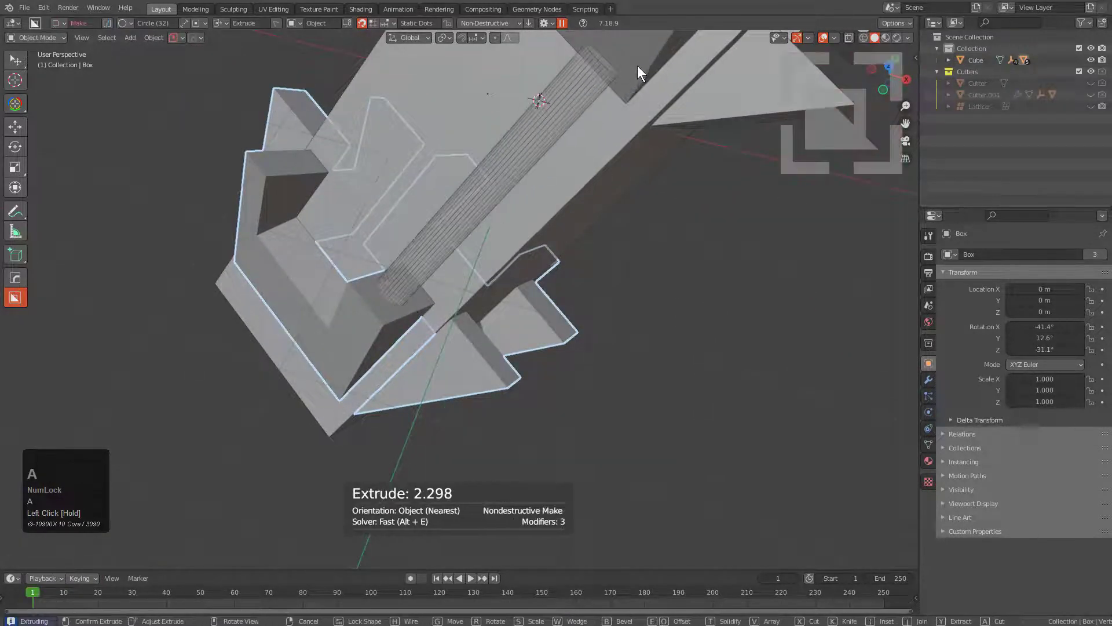
{"action": "middle_click_drag", "start_coordinate": [681, 45], "coordinate": [551, 277], "text": "shift"}
{"action": "left_click", "coordinate": [656, 137]}
Mirror the cylinder across X using the notched wedge block as the mirror object.
{"action": "scroll", "coordinate": [657, 137], "scroll_direction": "down", "scroll_amount": 3}
{"action": "left_click", "coordinate": [464, 270]}
{"action": "left_click", "coordinate": [401, 386], "text": "shift"}
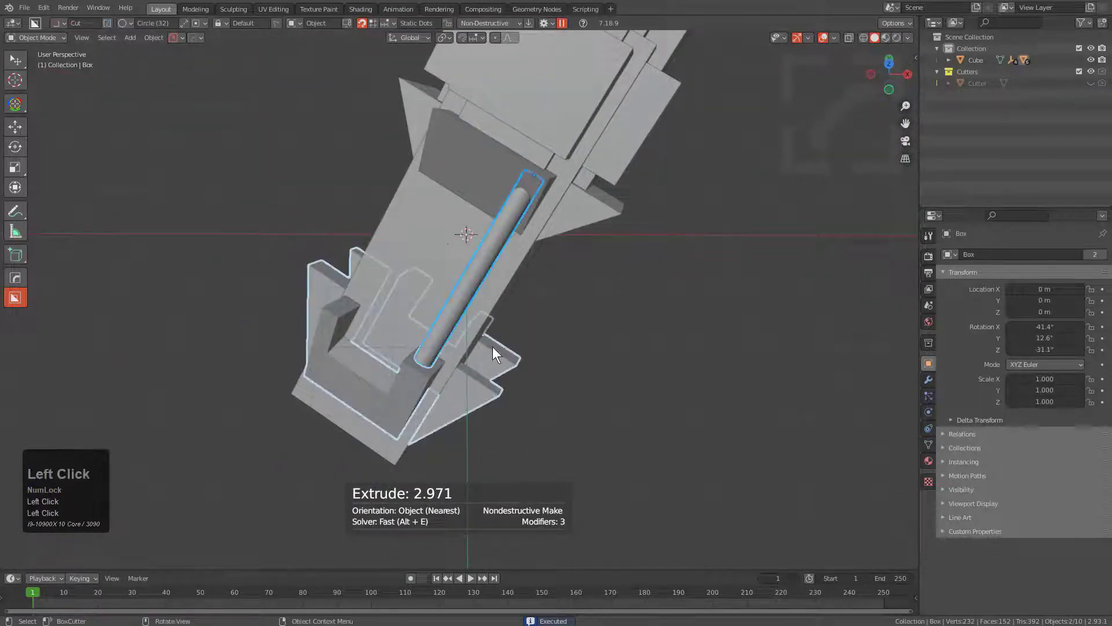
{"action": "key", "text": "alt+x"}
{"action": "left_click", "coordinate": [545, 286]}
Mirror the notched wedge block across its own X axis.
{"action": "key", "text": "a"}
{"action": "middle_click_drag", "start_coordinate": [502, 349], "coordinate": [426, 375]}
{"action": "left_click", "coordinate": [435, 401]}
{"action": "left_click", "coordinate": [427, 376]}
{"action": "key", "text": "alt+x"}
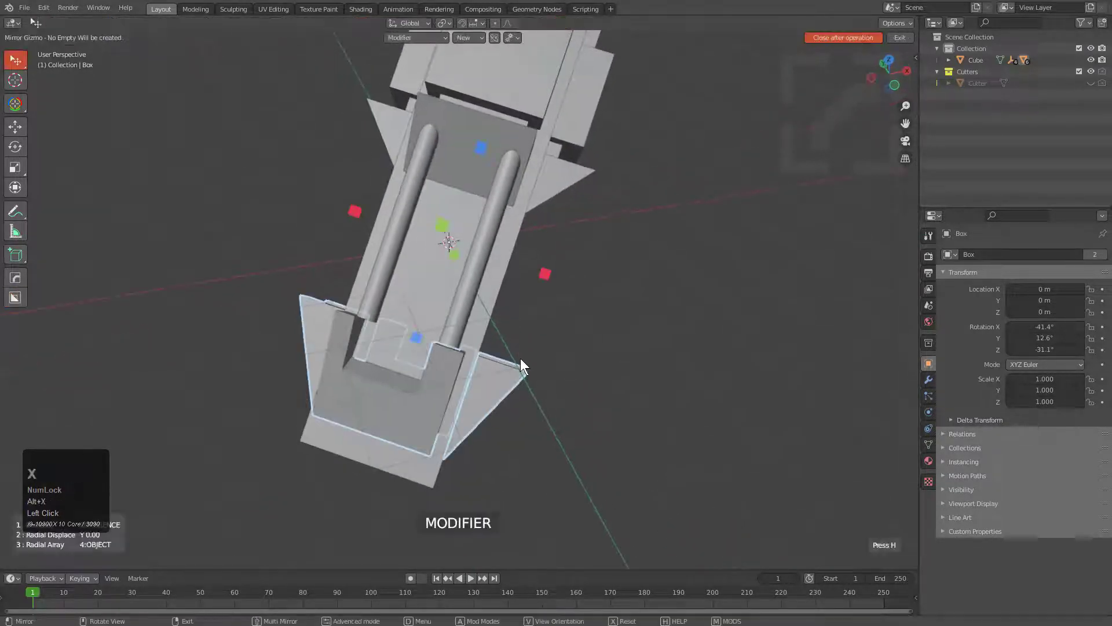
{"action": "left_click", "coordinate": [543, 272]}
{"action": "left_click", "coordinate": [427, 378]}
Move the notched block's Hops_Mirror modifier up the stack, ahead of Radial Displace and Radial Array.
{"action": "left_click", "coordinate": [929, 380]}
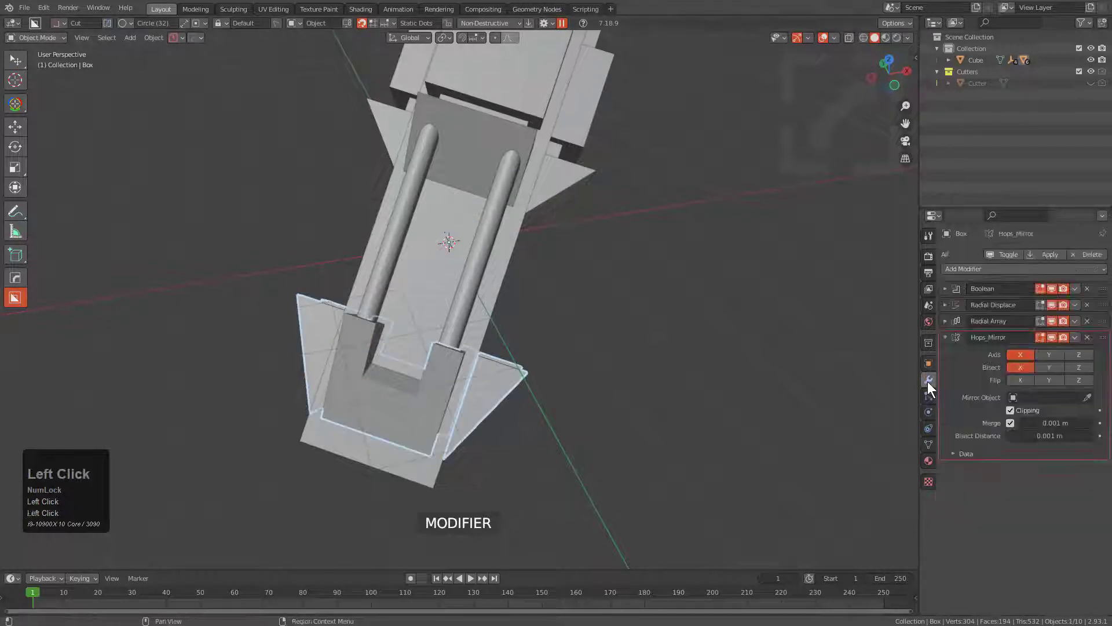
{"action": "left_click", "coordinate": [953, 338]}
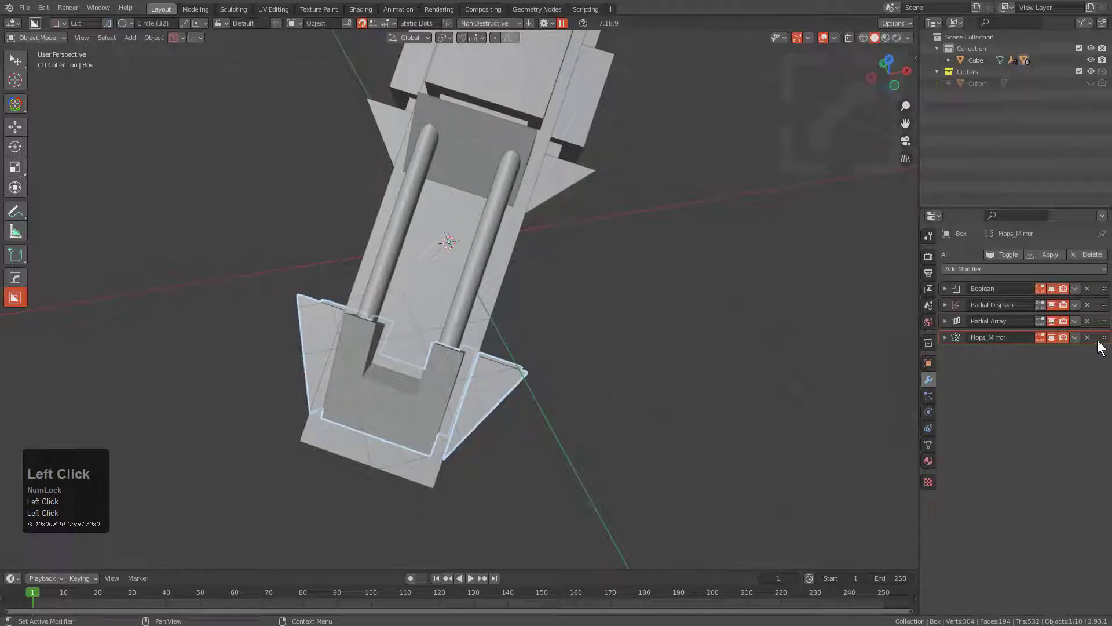
{"action": "left_click_drag", "start_coordinate": [1093, 338], "coordinate": [1092, 295]}
{"action": "middle_click_drag", "start_coordinate": [573, 399], "coordinate": [987, 331]}
{"action": "left_click_drag", "start_coordinate": [1103, 289], "coordinate": [1105, 307]}
Select the mirrored cylinder pair together with the main body as the active object.
{"action": "middle_click_drag", "start_coordinate": [640, 293], "coordinate": [465, 228]}
{"action": "key", "text": "alt+a"}
{"action": "left_click", "coordinate": [487, 279]}
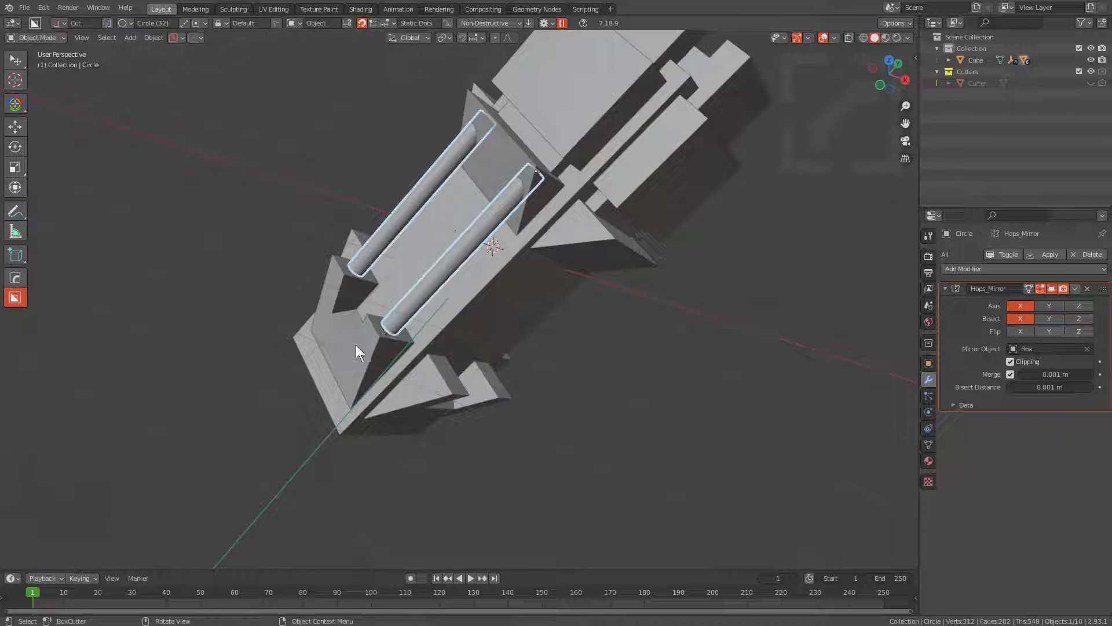
{"action": "mouse_move", "coordinate": [500, 281]}
{"action": "middle_mouse_down"}
{"action": "mouse_move", "coordinate": [509, 293]}
{"action": "mouse_move", "coordinate": [492, 294]}
{"action": "middle_mouse_up"}
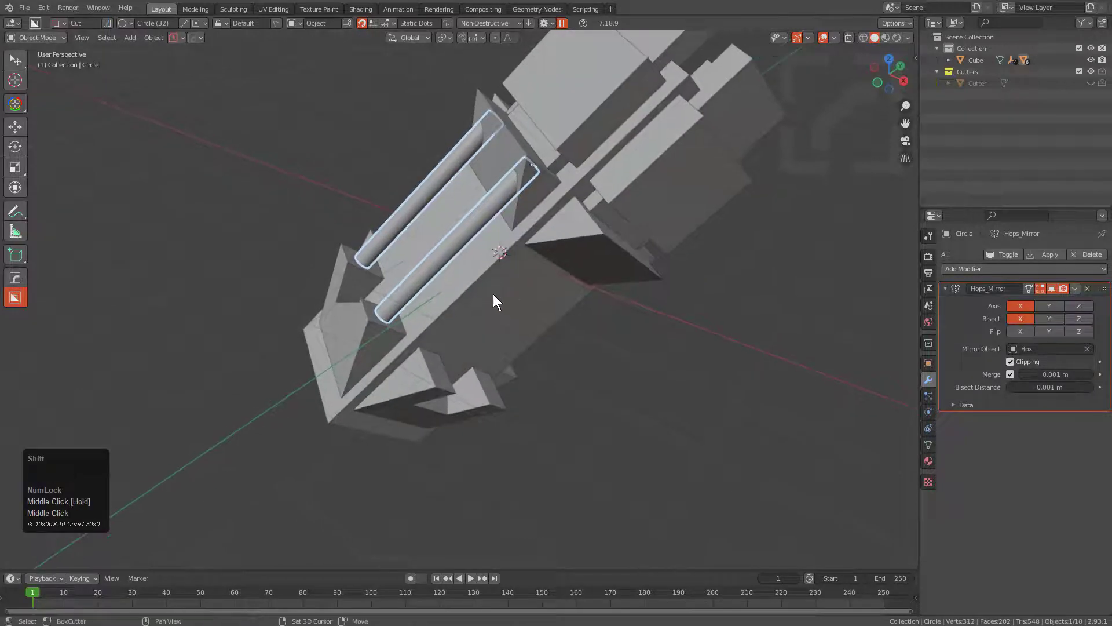
{"action": "left_click", "coordinate": [493, 295], "text": "shift"}
{"action": "key", "text": "q"}
{"action": "left_click", "coordinate": [559, 352]}
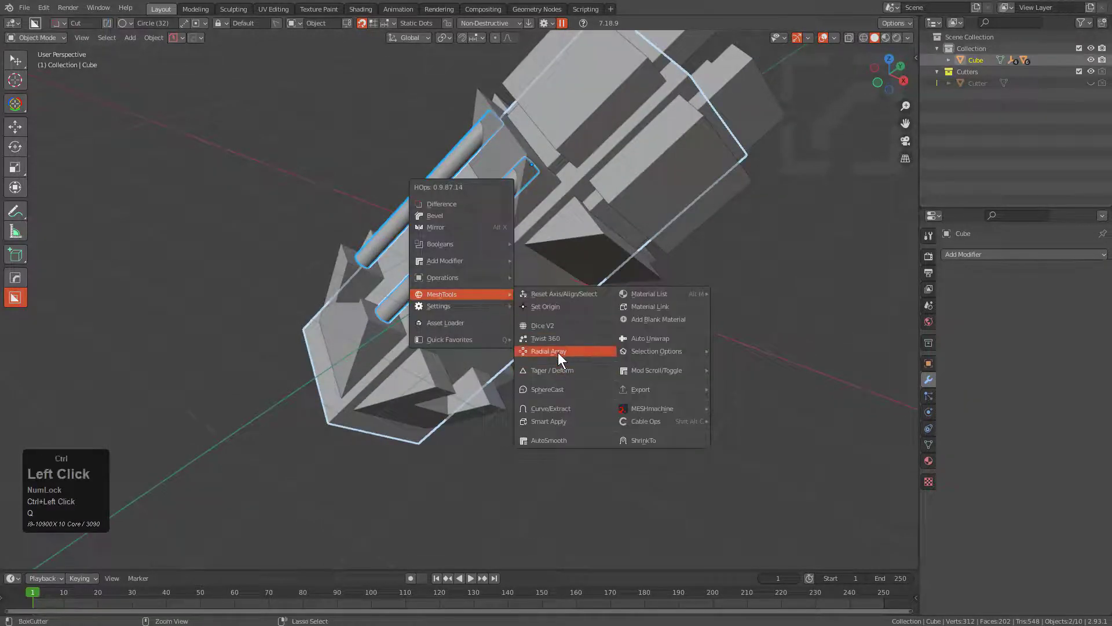
{"action": "scroll", "coordinate": [558, 353], "scroll_direction": "down", "scroll_amount": 1}
{"action": "scroll", "coordinate": [558, 353], "scroll_direction": "up", "scroll_amount": 1}
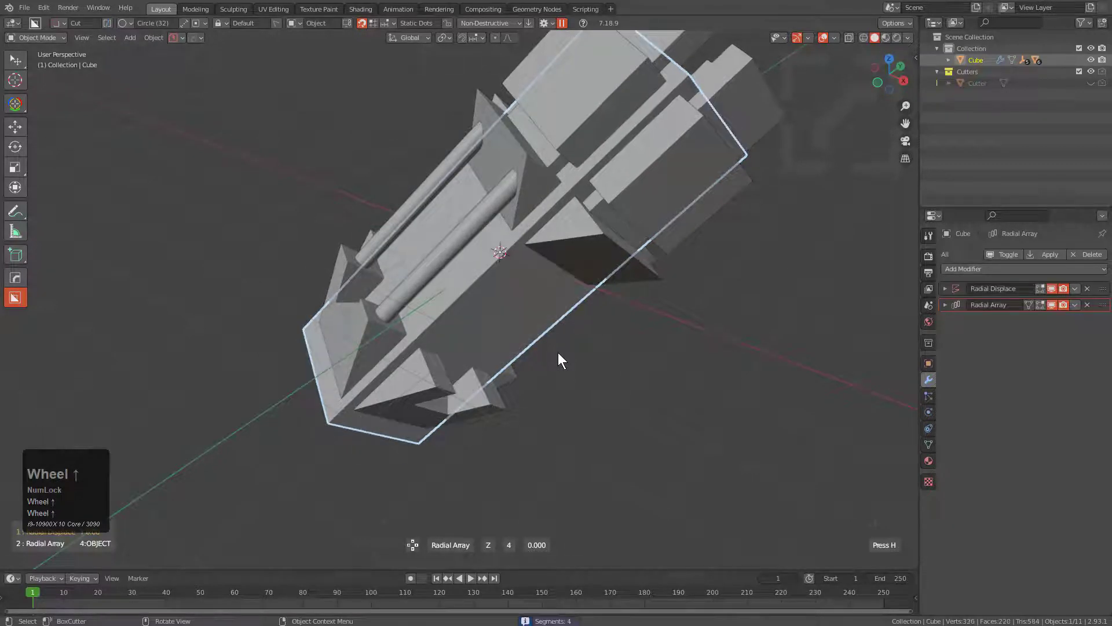
{"action": "right_click", "coordinate": [558, 352]}
Radial-array the cylinder pair around the main body in 4 copies and clear the selection.
{"action": "key", "text": "q"}
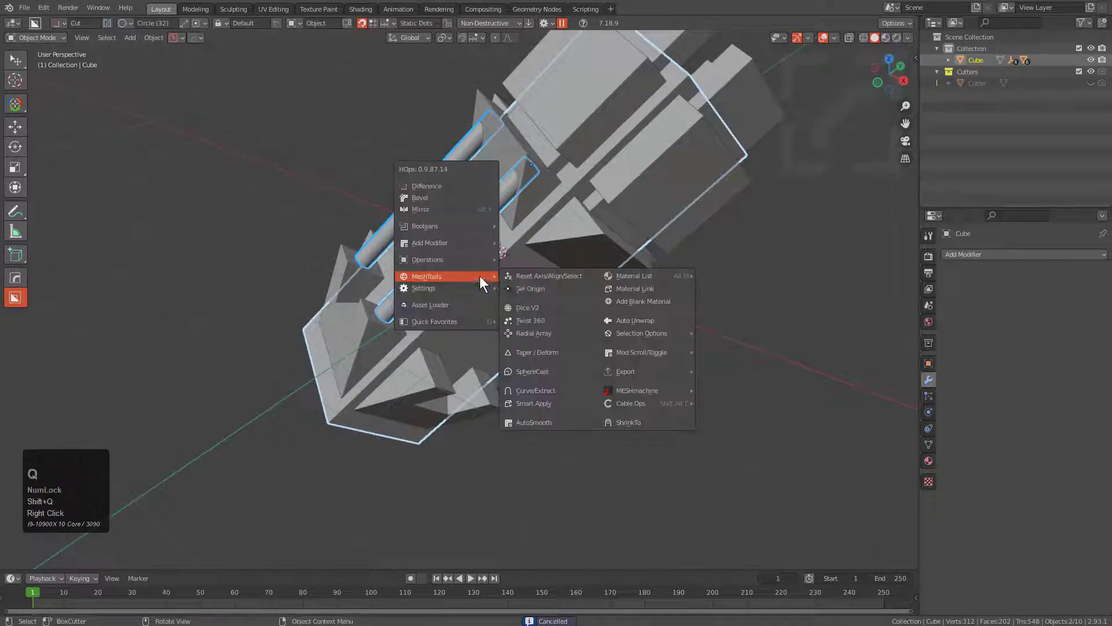
{"action": "left_click", "coordinate": [530, 333]}
{"action": "middle_click_drag", "start_coordinate": [530, 332], "coordinate": [497, 318]}
{"action": "key", "text": "alt+a"}
Switch back to the box shape and make a long block along the body between the two cylinders.
{"action": "scroll", "coordinate": [536, 256], "scroll_direction": "down", "scroll_amount": 2}
{"action": "middle_click_drag", "start_coordinate": [536, 256], "coordinate": [424, 265]}
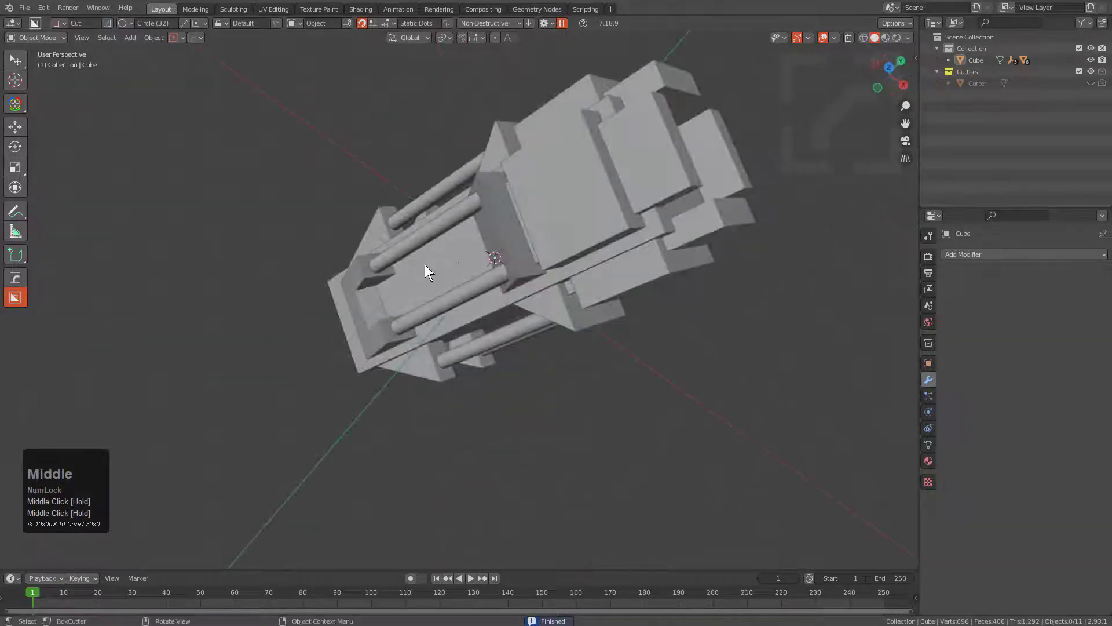
{"action": "left_click", "coordinate": [400, 306]}
{"action": "middle_click_drag", "start_coordinate": [399, 306], "coordinate": [391, 318]}
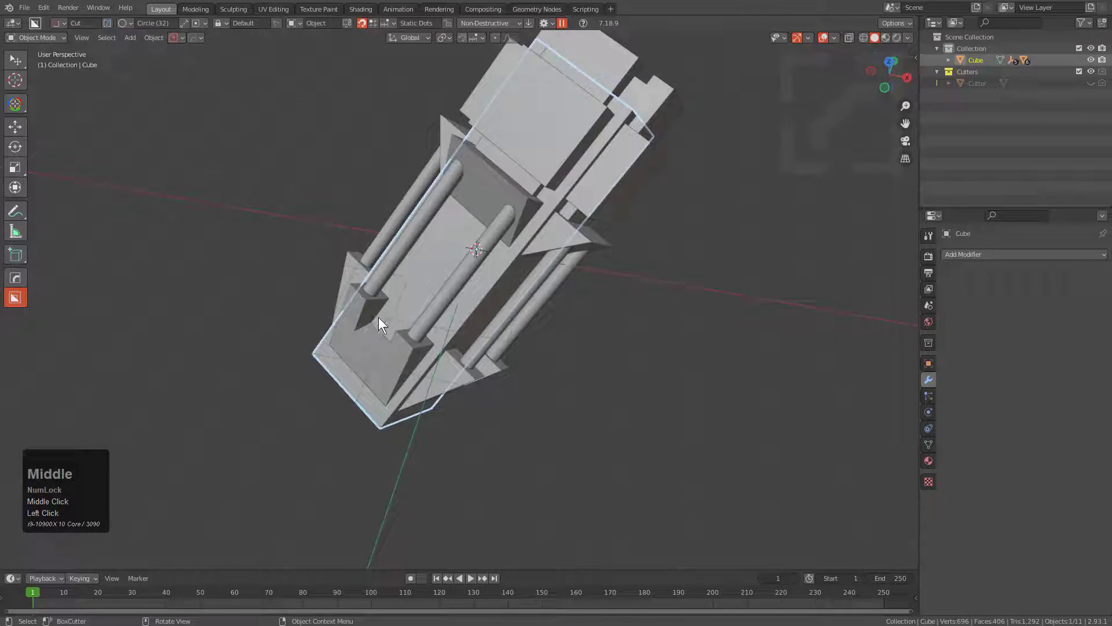
{"action": "key", "text": "d"}
{"action": "left_click", "coordinate": [373, 335]}
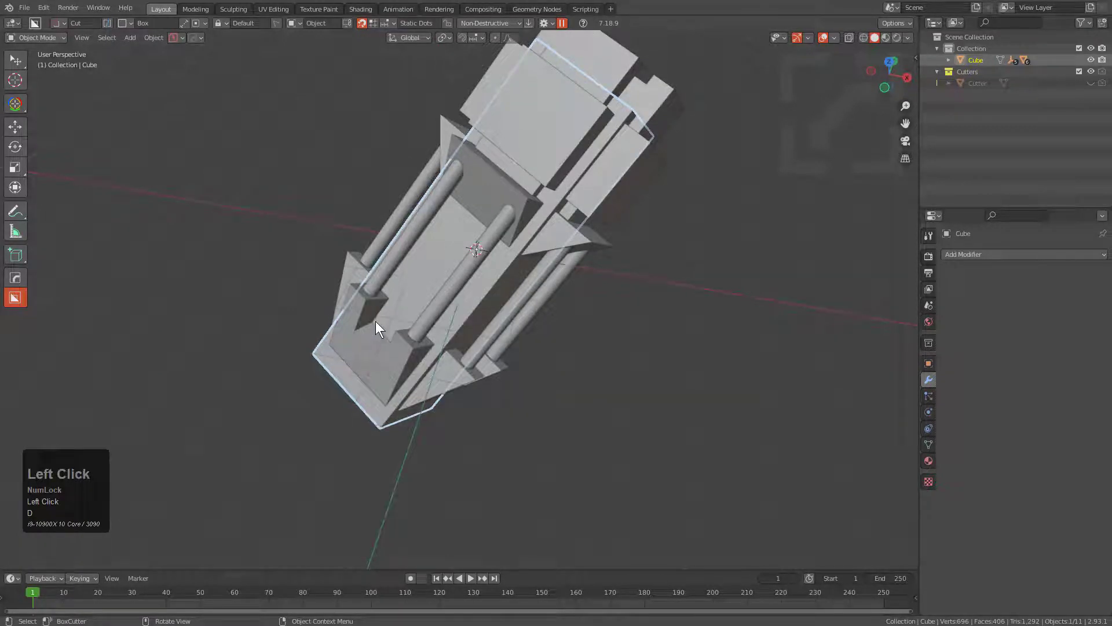
{"action": "mouse_move", "coordinate": [375, 321]}
{"action": "left_mouse_down"}
{"action": "mouse_move", "coordinate": [471, 250]}
{"action": "mouse_move", "coordinate": [529, 132]}
{"action": "left_mouse_up"}
{"action": "key", "text": "a"}
{"action": "left_click", "coordinate": [507, 161]}
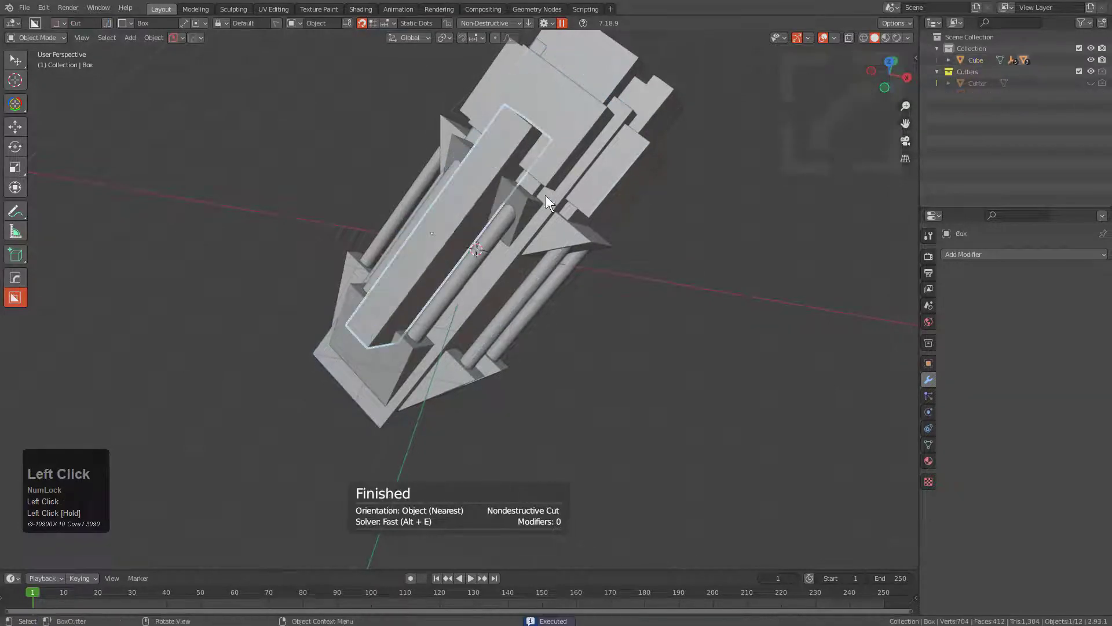
Add the main body to the selection as active object, radial-array the long block around it and clear the selection.
{"action": "mouse_move", "coordinate": [546, 196]}
{"action": "middle_mouse_down"}
{"action": "mouse_move", "coordinate": [496, 188]}
{"action": "mouse_move", "coordinate": [543, 205]}
{"action": "middle_mouse_up"}
{"action": "left_click", "coordinate": [578, 238], "text": "shift"}
{"action": "middle_click_drag", "start_coordinate": [582, 241], "coordinate": [644, 255]}
{"action": "key", "text": "q"}
{"action": "mouse_move", "coordinate": [644, 256]}
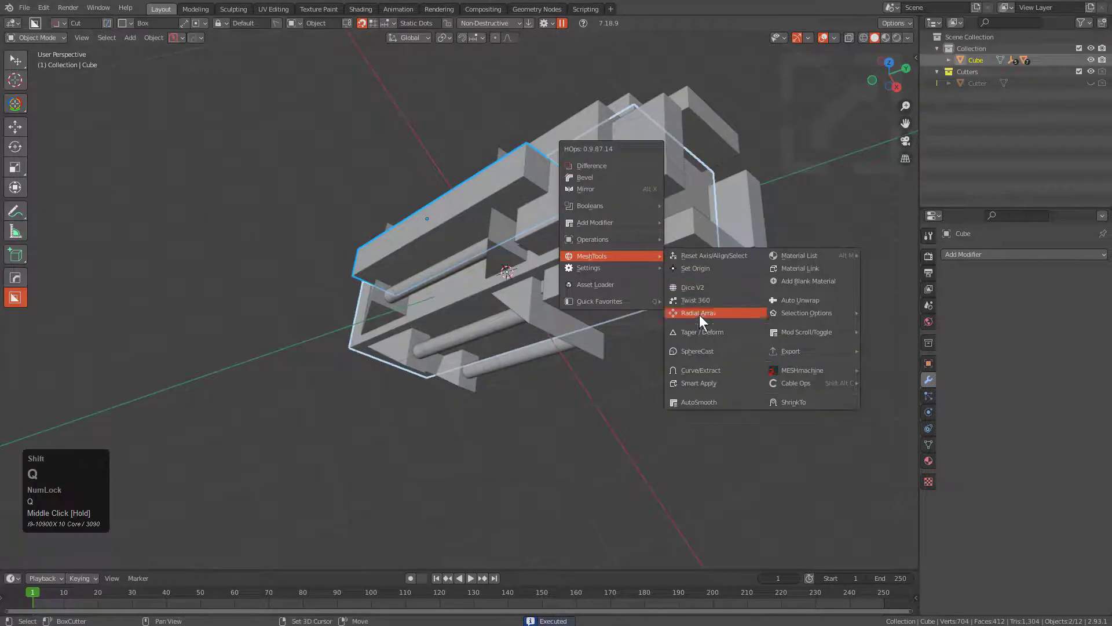
{"action": "left_click", "coordinate": [699, 315]}
{"action": "middle_click_drag", "start_coordinate": [700, 315], "coordinate": [540, 320]}
{"action": "key", "text": "alt+a"}
Make a narrow block on the flat edge face at the main body's tapered end.
{"action": "scroll", "coordinate": [539, 321], "scroll_direction": "up", "scroll_amount": 2}
{"action": "left_click", "coordinate": [427, 357]}
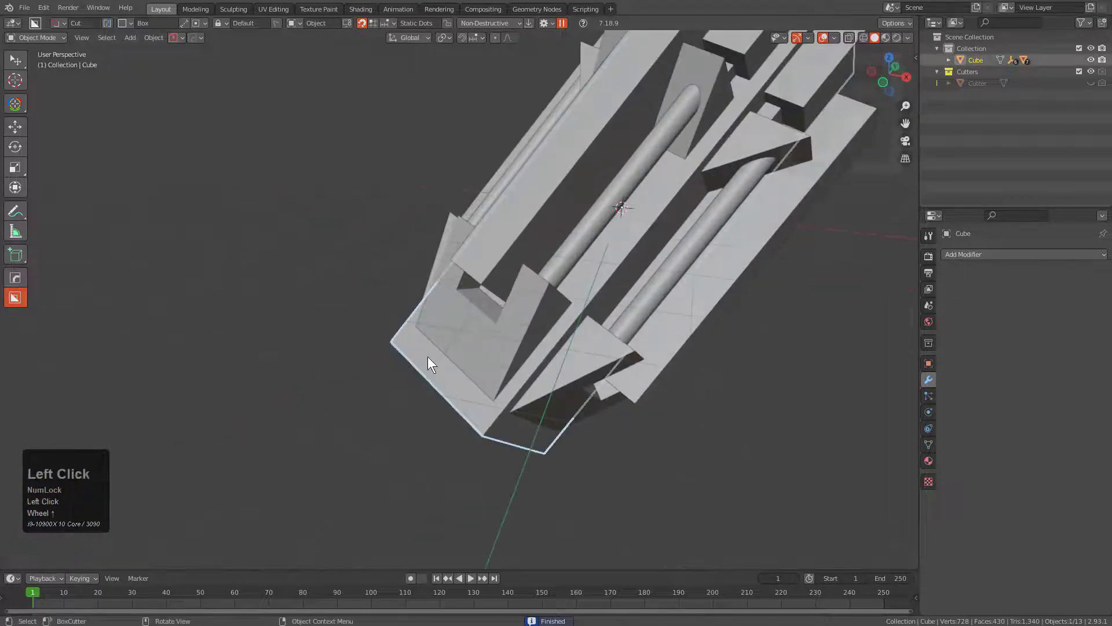
{"action": "left_click_drag", "start_coordinate": [411, 332], "coordinate": [457, 438]}
{"action": "key", "text": "a"}
{"action": "key", "text": "e"}
{"action": "left_click", "coordinate": [458, 436], "text": "shift"}
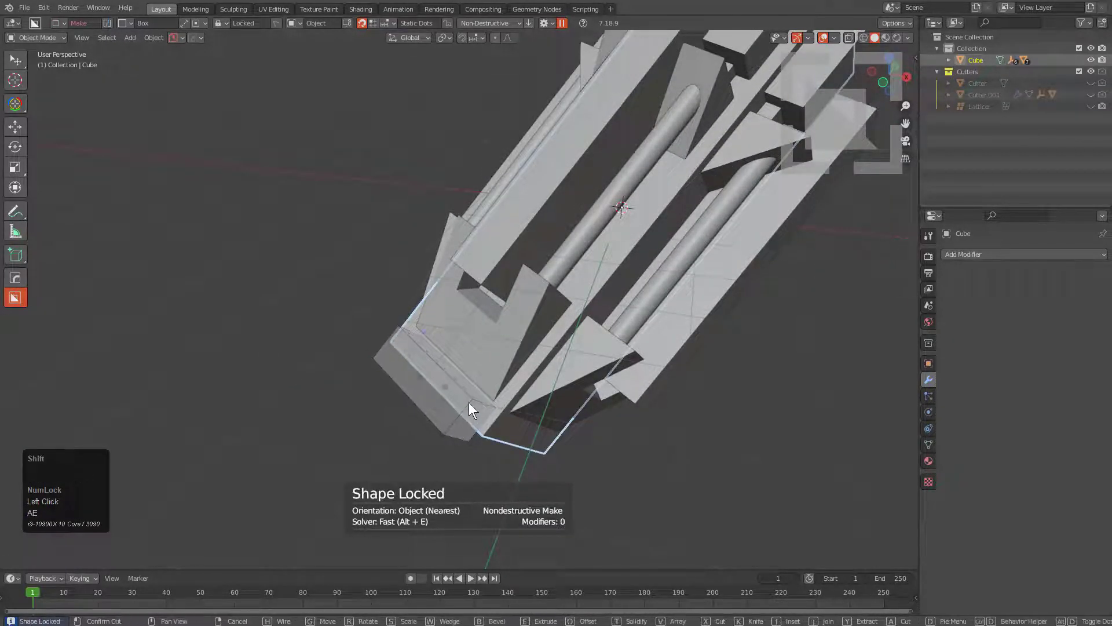
{"action": "left_click", "coordinate": [510, 376]}
Radial-array the small end block around the main body and clear the selection.
{"action": "middle_click_drag", "start_coordinate": [520, 371], "coordinate": [580, 293]}
{"action": "scroll", "coordinate": [645, 272], "scroll_direction": "down", "scroll_amount": 3}
{"action": "middle_click_drag", "start_coordinate": [644, 272], "coordinate": [611, 279]}
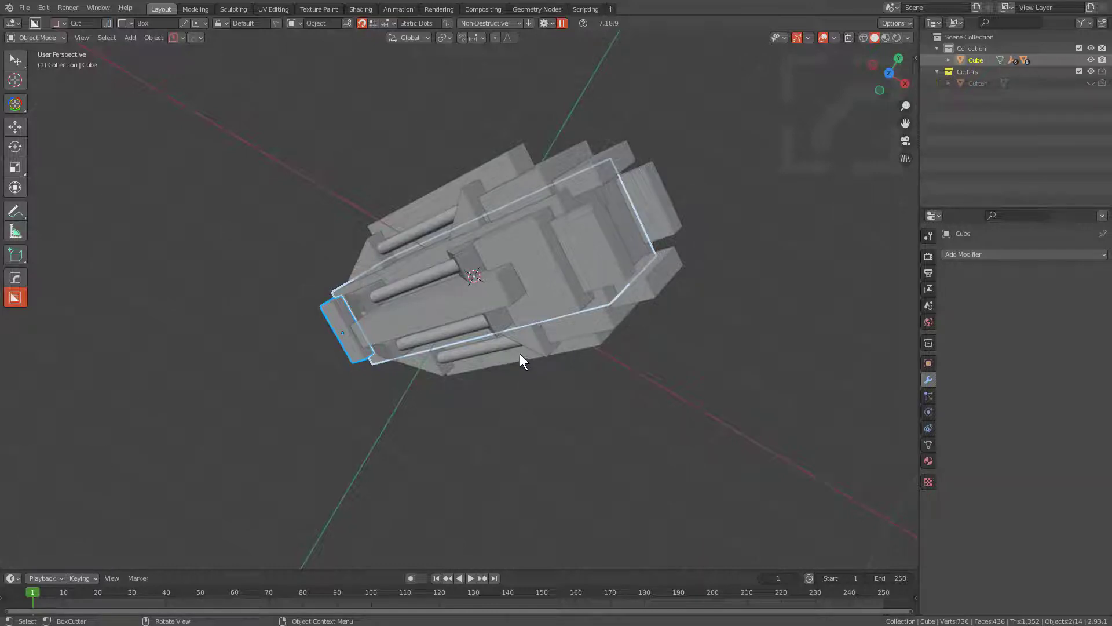
{"action": "middle_click_drag", "start_coordinate": [521, 355], "coordinate": [529, 348]}
{"action": "key", "text": "q"}
{"action": "mouse_move", "coordinate": [444, 269]}
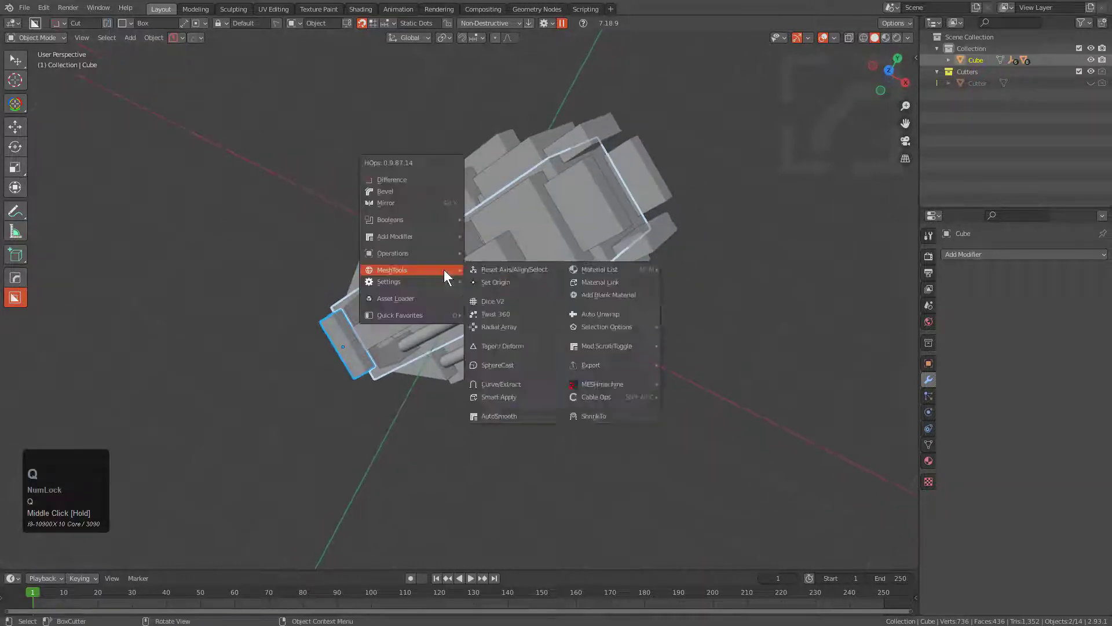
{"action": "left_click", "coordinate": [491, 326]}
{"action": "middle_click_drag", "start_coordinate": [354, 314], "coordinate": [398, 292]}
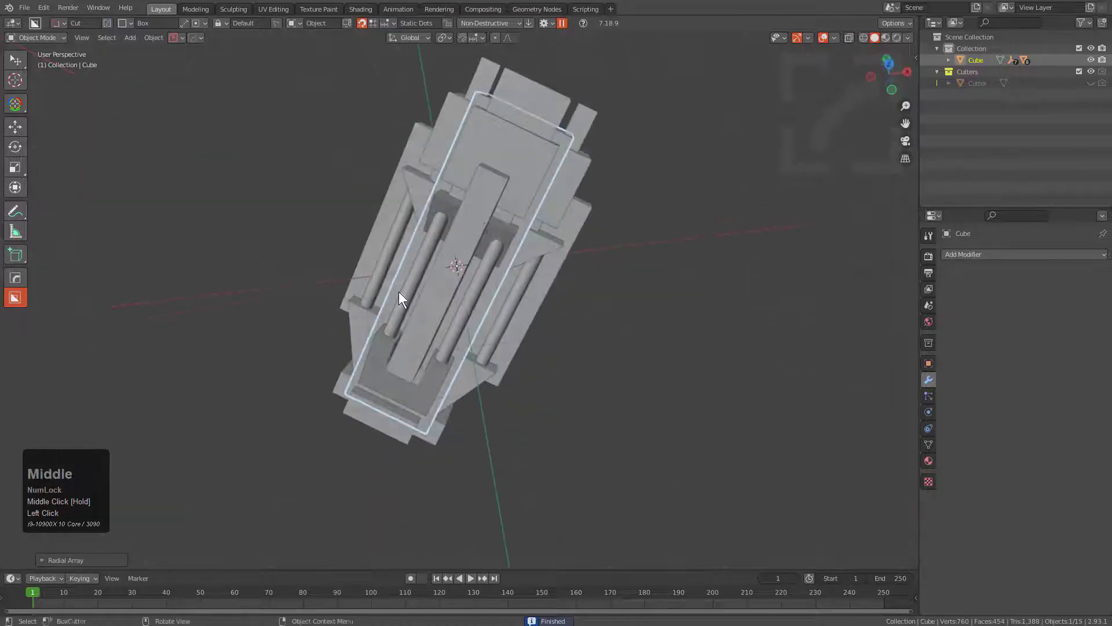
{"action": "key", "text": "a"}
Select the arrayed long block and cut a box-shaped notch out of its upper end.
{"action": "middle_click_drag", "start_coordinate": [525, 205], "coordinate": [489, 217]}
{"action": "left_click", "coordinate": [485, 226]}
{"action": "scroll", "coordinate": [556, 184], "scroll_direction": "up", "scroll_amount": 3}
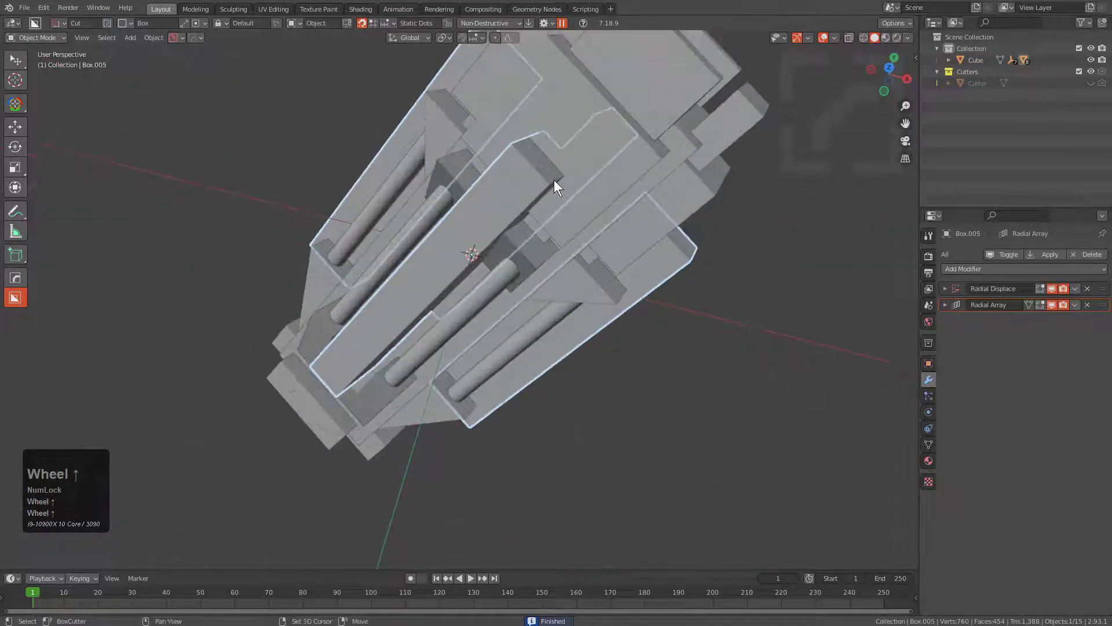
{"action": "scroll", "coordinate": [521, 191], "scroll_direction": "up", "scroll_amount": 2}
{"action": "key", "text": "d"}
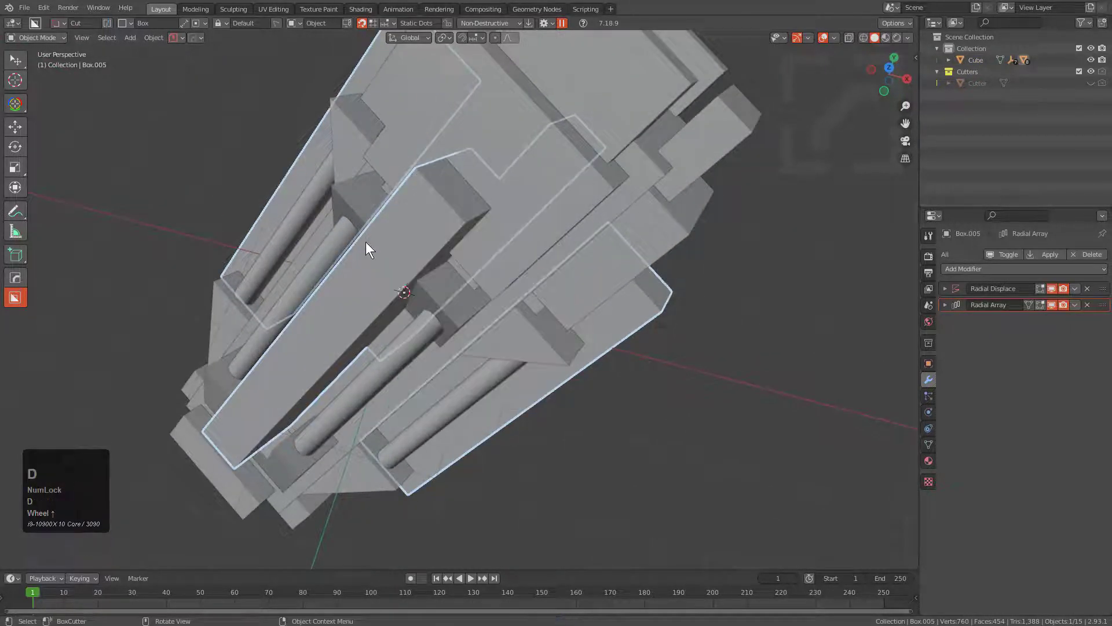
{"action": "left_click_drag", "start_coordinate": [382, 231], "coordinate": [498, 168]}
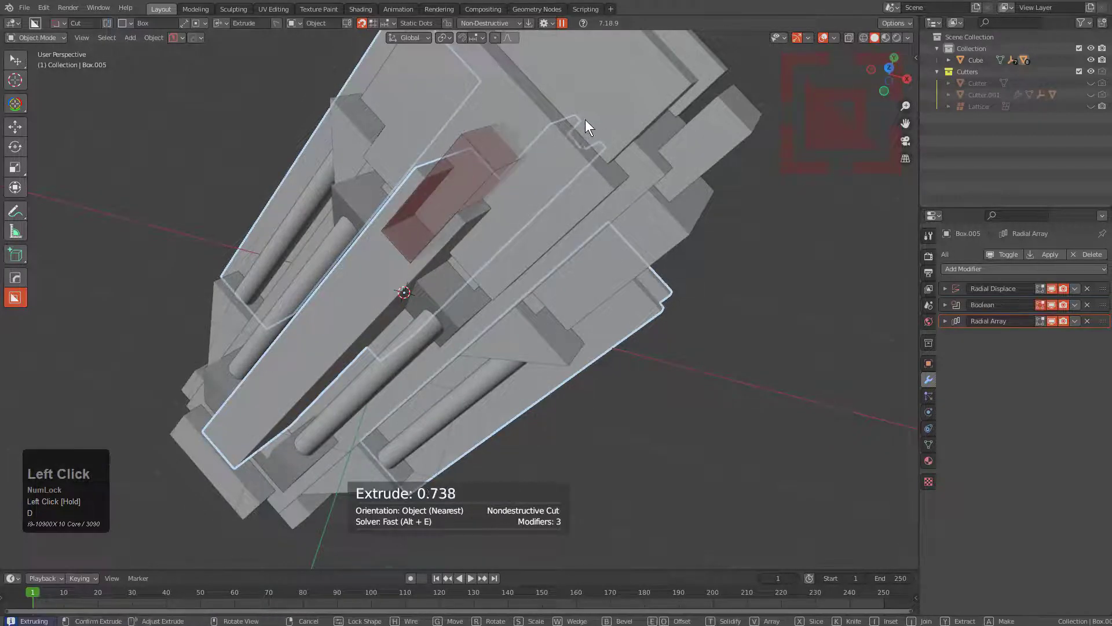
{"action": "middle_click_drag", "start_coordinate": [434, 190], "coordinate": [456, 261]}
Check the long block's base mesh in Edit Mode, return to Object Mode and make a second box cut.
{"action": "scroll", "coordinate": [413, 290], "scroll_direction": "down", "scroll_amount": 1}
{"action": "scroll", "coordinate": [472, 209], "scroll_direction": "up", "scroll_amount": 2}
{"action": "key", "text": "Tab"}
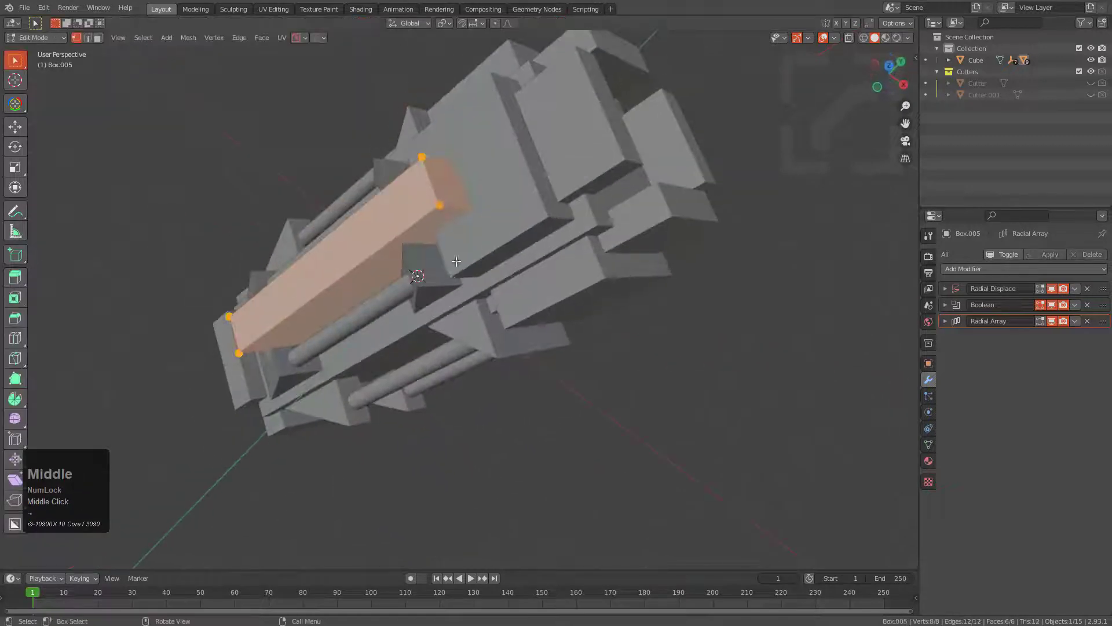
{"action": "key", "text": "Tab"}
{"action": "left_click_drag", "start_coordinate": [425, 189], "coordinate": [450, 188]}
{"action": "left_click", "coordinate": [544, 187]}
{"action": "middle_click_drag", "start_coordinate": [480, 234], "coordinate": [496, 315]}
Switch the viewport to the Eevee HQ display settings and clear the selection.
{"action": "key", "text": "alt+v"}
{"action": "key", "text": "e"}
{"action": "key", "text": "alt+a"}
Make a raised box-shaped block on the outer face of the wide arrayed block.
{"action": "key", "text": "d"}
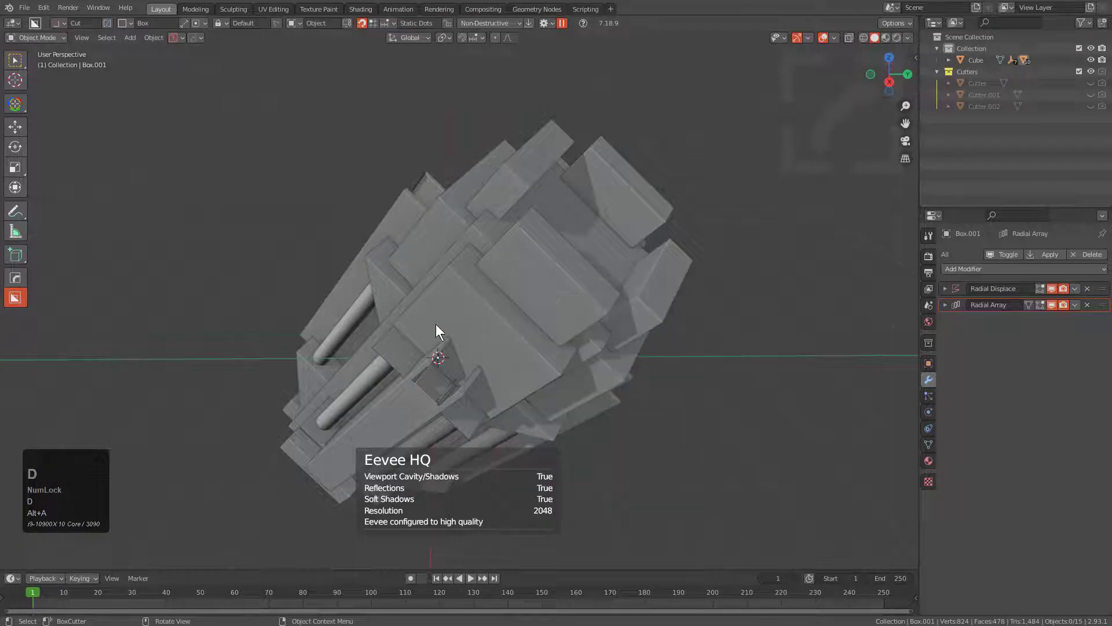
{"action": "mouse_move", "coordinate": [436, 324]}
{"action": "left_mouse_down"}
{"action": "mouse_move", "coordinate": [498, 317]}
{"action": "mouse_move", "coordinate": [550, 273]}
{"action": "left_mouse_up"}
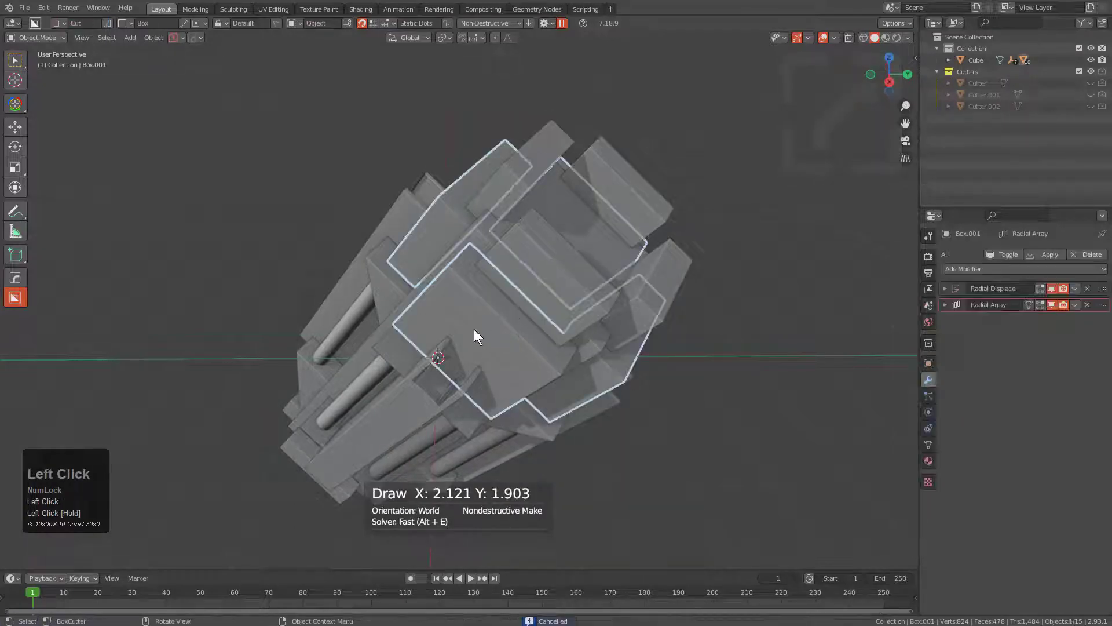
{"action": "key", "text": "a"}
{"action": "mouse_move", "coordinate": [503, 304]}
{"action": "left_mouse_down"}
{"action": "mouse_move", "coordinate": [568, 310]}
{"action": "mouse_move", "coordinate": [582, 259]}
{"action": "left_mouse_up"}
{"action": "key", "text": "e"}
{"action": "left_click", "coordinate": [530, 306]}
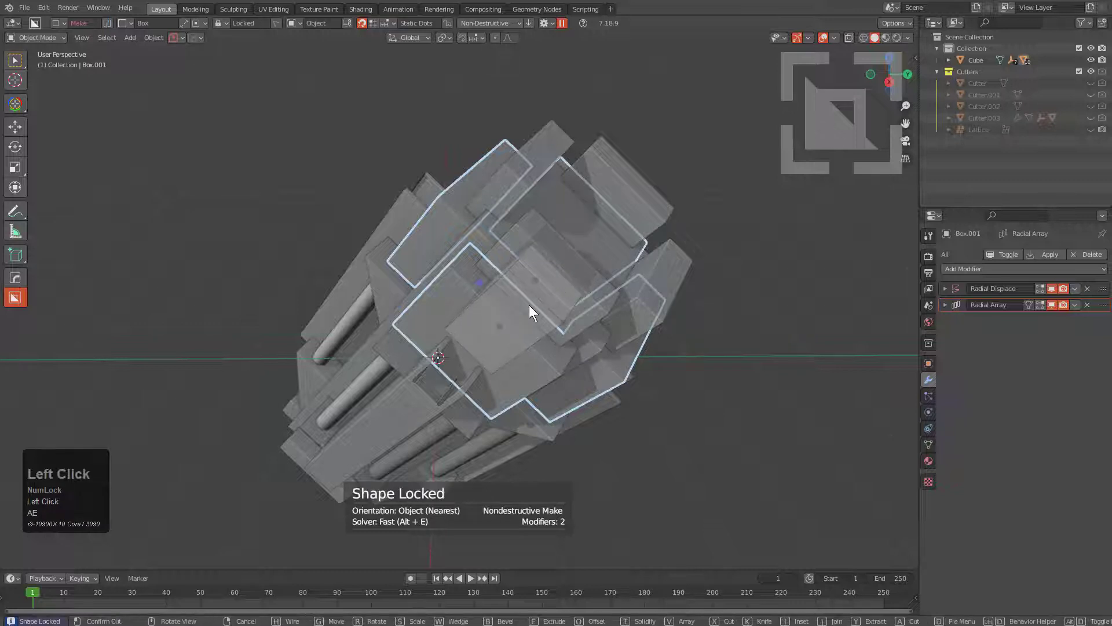
{"action": "left_click", "coordinate": [516, 287]}
Select the new raised block with the main body, radial-array it around the body and clear the selection.
{"action": "middle_click_drag", "start_coordinate": [515, 288], "coordinate": [531, 338]}
{"action": "left_click", "coordinate": [618, 342]}
{"action": "left_click", "coordinate": [530, 294], "text": "shift"}
{"action": "key", "text": "q"}
{"action": "mouse_move", "coordinate": [529, 294]}
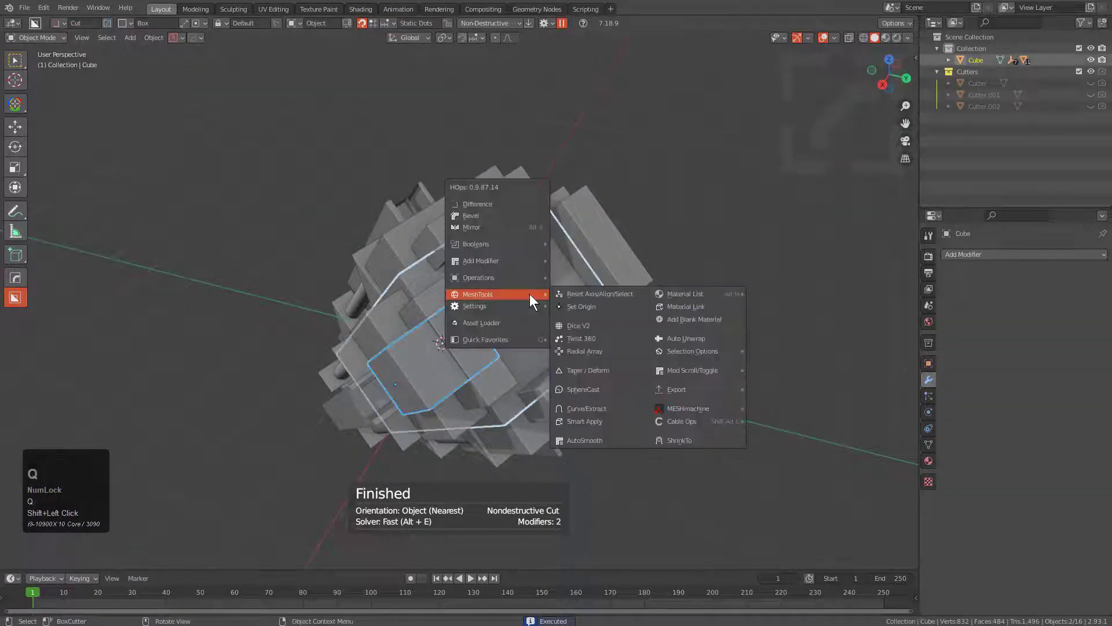
{"action": "left_click", "coordinate": [607, 352]}
{"action": "middle_click_drag", "start_coordinate": [589, 349], "coordinate": [475, 253]}
{"action": "key", "text": "alt+a"}
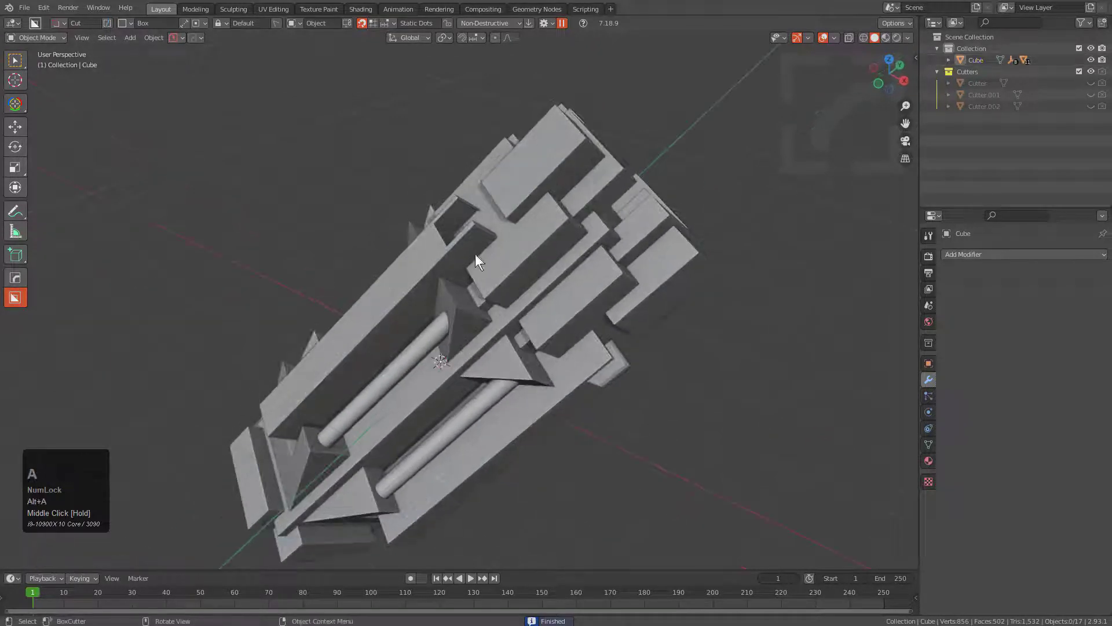
{"action": "middle_click_drag", "start_coordinate": [472, 349], "coordinate": [533, 255]}
{"action": "middle_click_drag", "start_coordinate": [505, 353], "coordinate": [531, 343]}
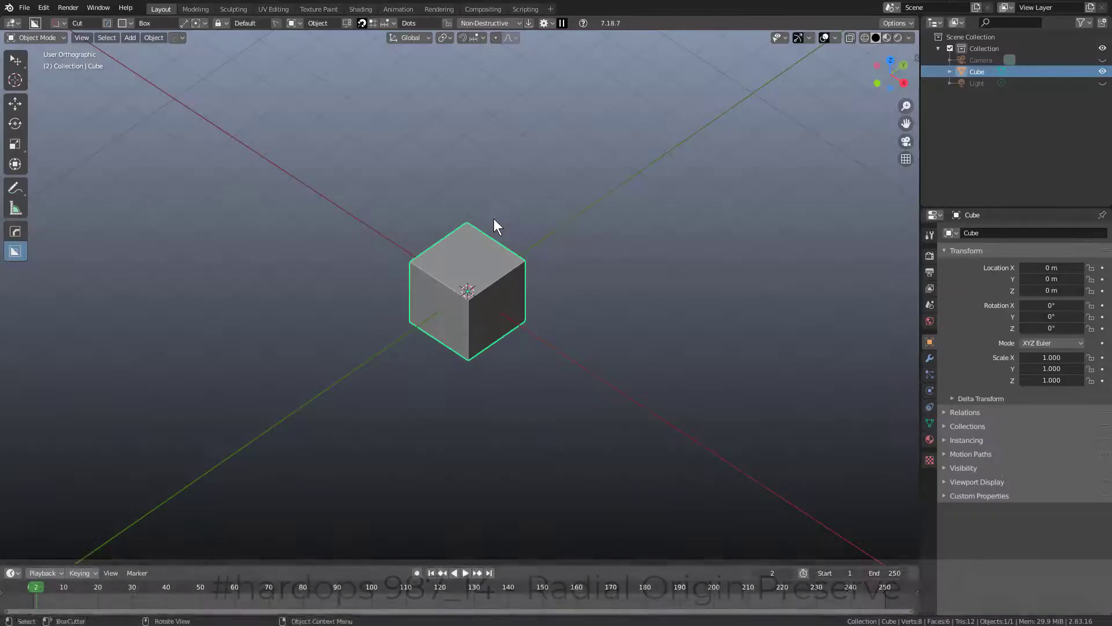
Move the default cube about -7.99 m along Y and apply its location.
{"action": "middle_click", "coordinate": [562, 230]}
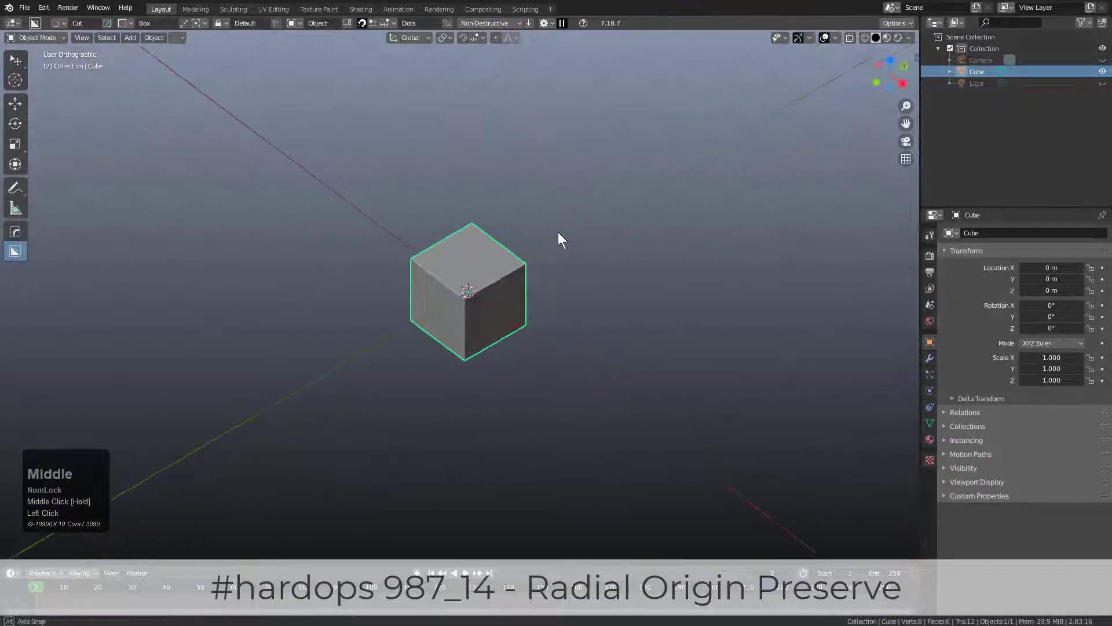
{"action": "key", "text": "g"}
{"action": "key", "text": "y"}
{"action": "left_click", "coordinate": [313, 351]}
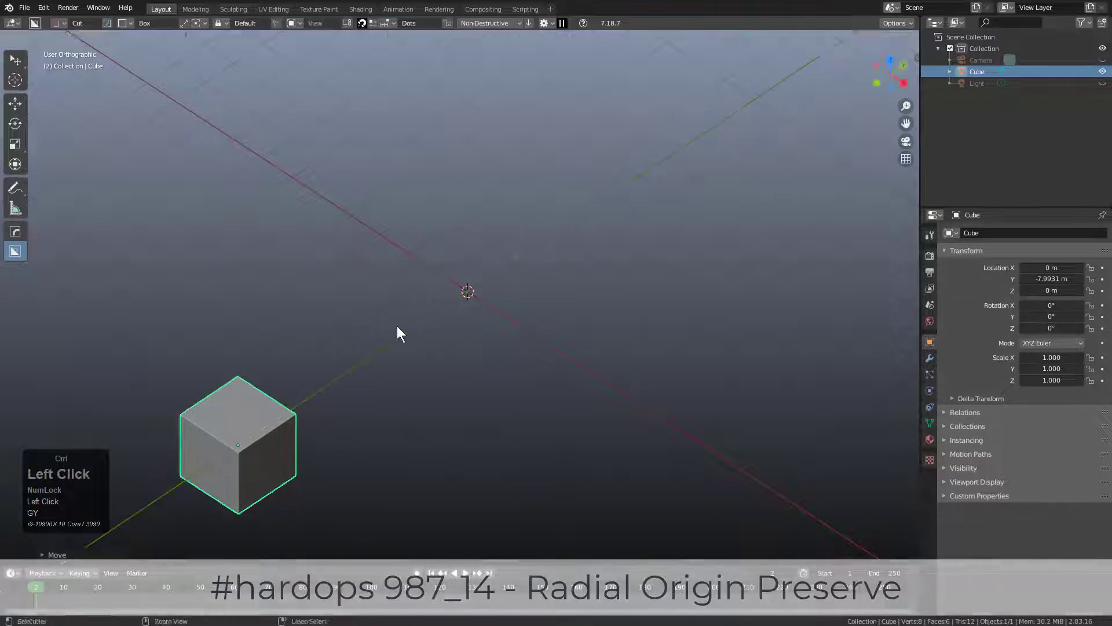
{"action": "key", "text": "ctrl+a"}
{"action": "left_click", "coordinate": [392, 329]}
Try a radial array of the offset cube with 8 copies around the Z axis.
{"action": "key", "text": "q"}
{"action": "mouse_move", "coordinate": [378, 321]}
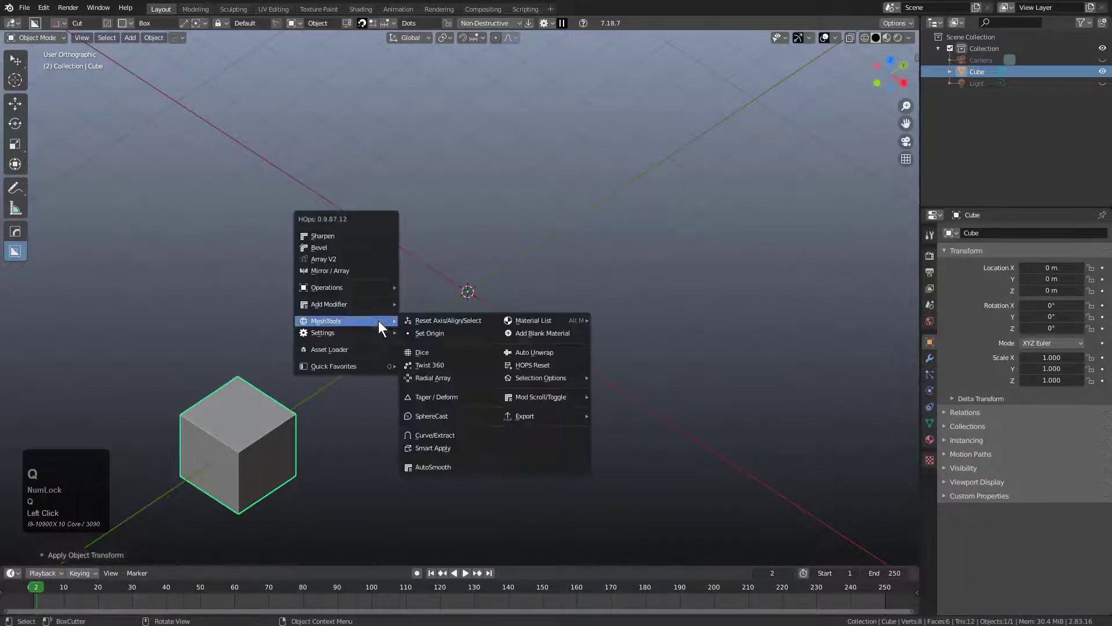
{"action": "left_click", "coordinate": [439, 372]}
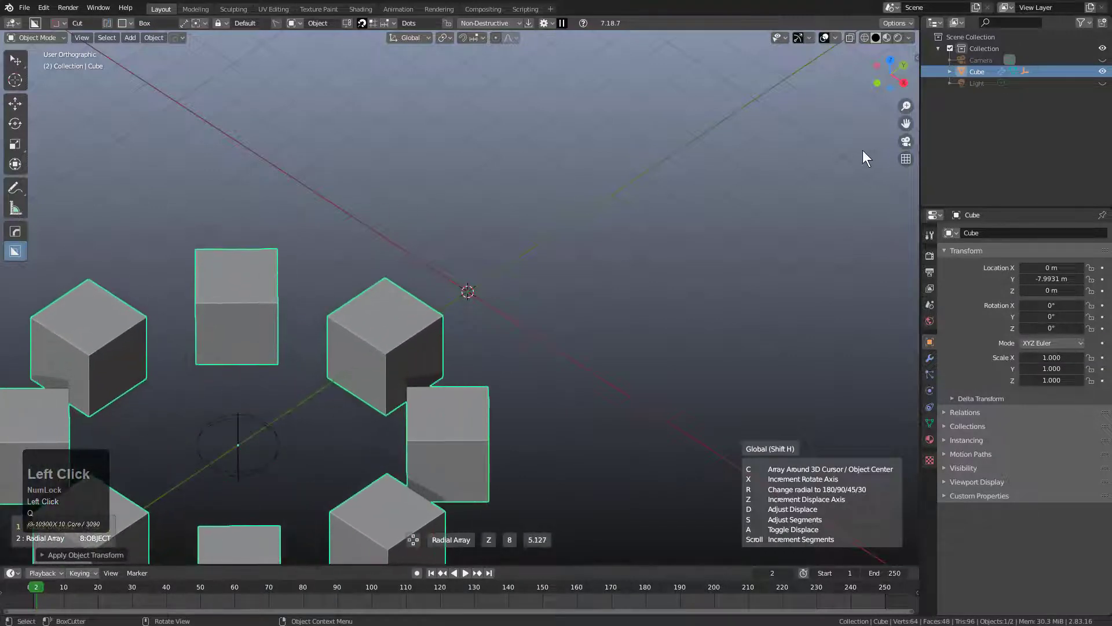
{"action": "right_click", "coordinate": [678, 202]}
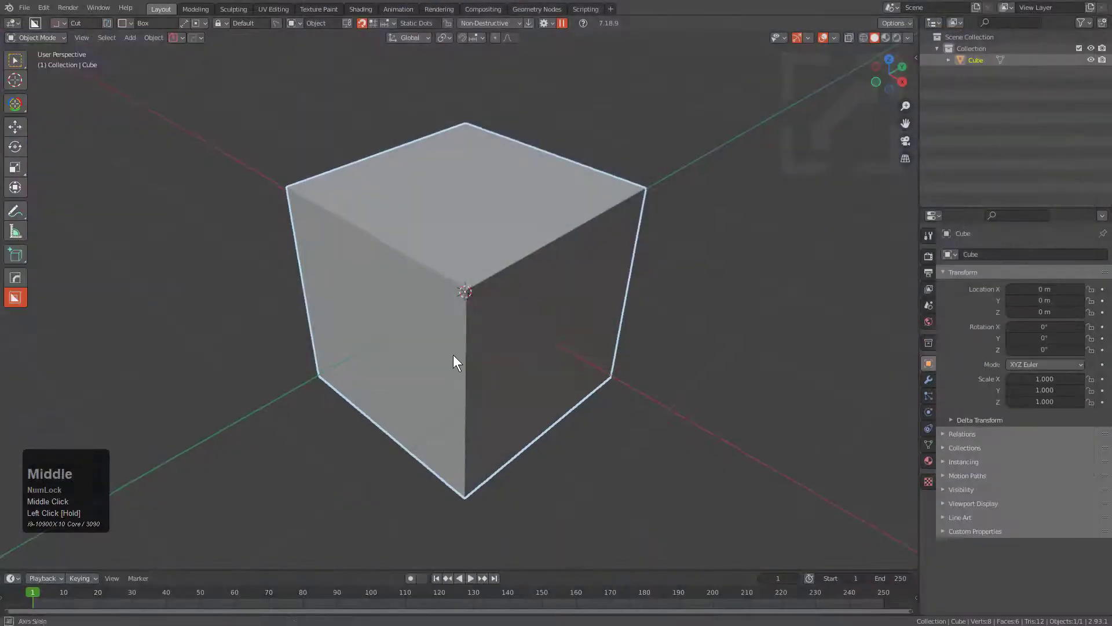
Move the new scene's cube about -7.84 m along Y and apply its location.
{"action": "scroll", "coordinate": [511, 295], "scroll_direction": "down", "scroll_amount": 6}
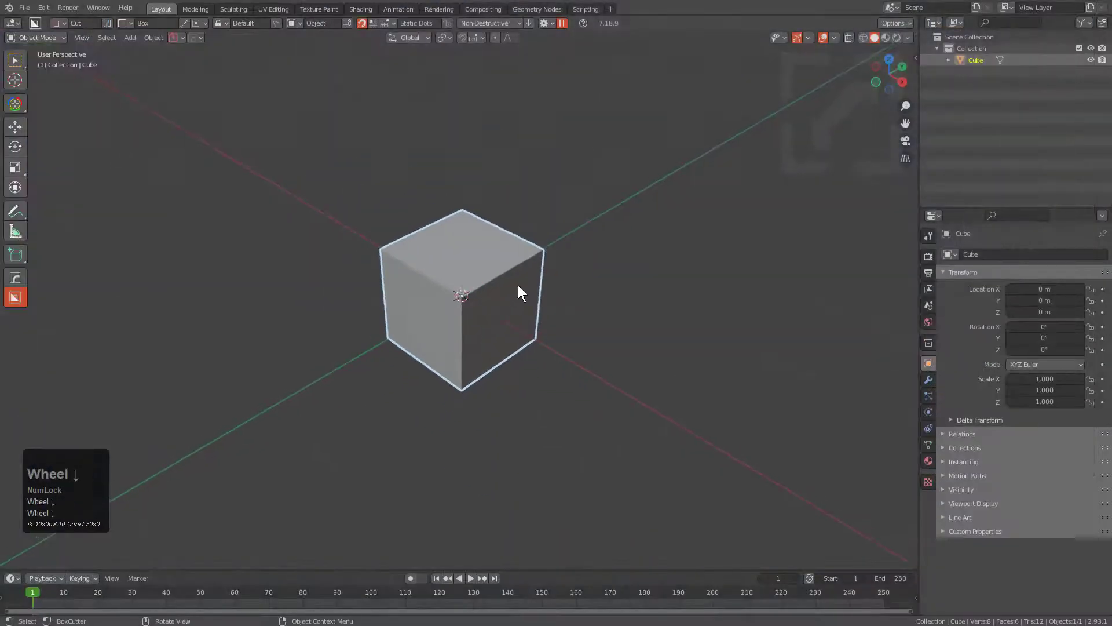
{"action": "key", "text": "g"}
{"action": "key", "text": "y"}
{"action": "left_click", "coordinate": [334, 389]}
{"action": "key", "text": "ctrl+a"}
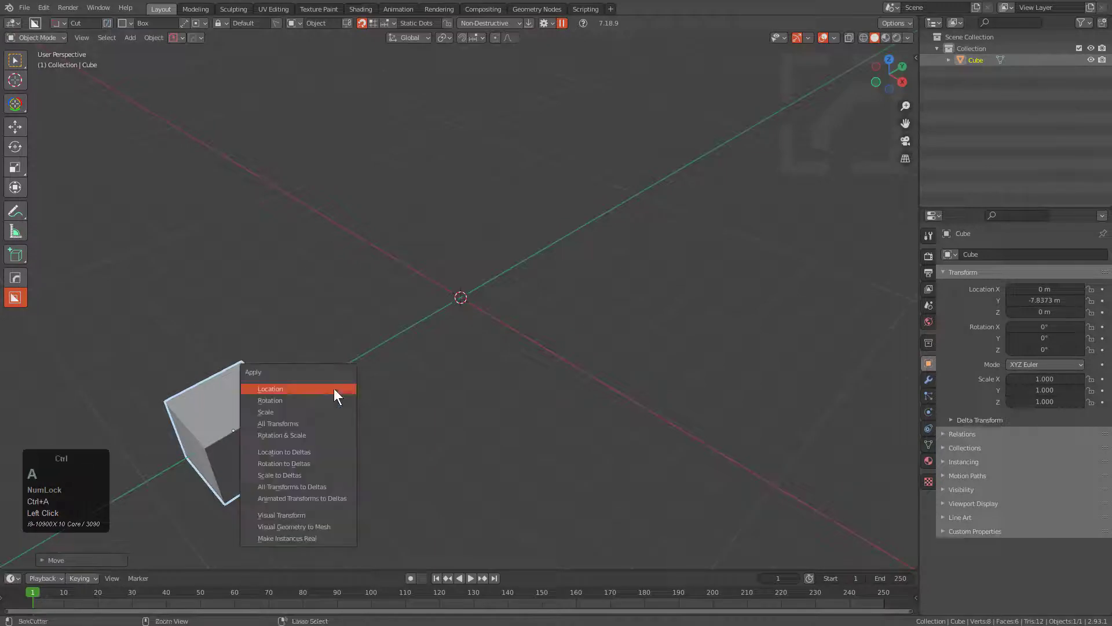
{"action": "left_click", "coordinate": [309, 389]}
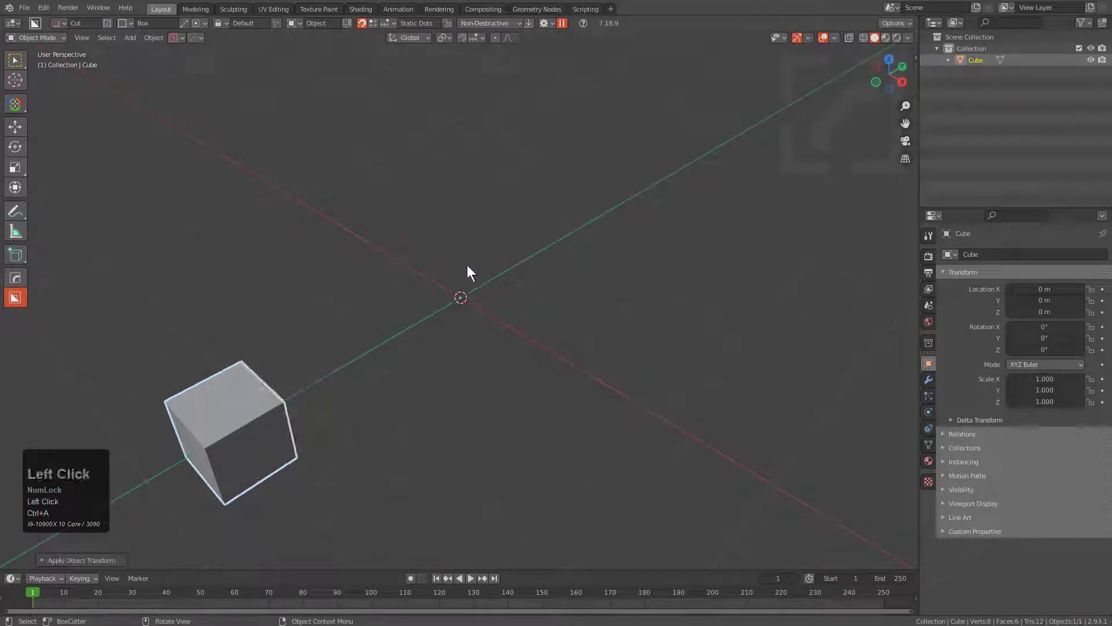
Radial-array the cube around its origin with 10 copies on Z and a displacement of about -1.26.
{"action": "key", "text": "q"}
{"action": "mouse_move", "coordinate": [467, 265]}
{"action": "left_click", "coordinate": [533, 322]}
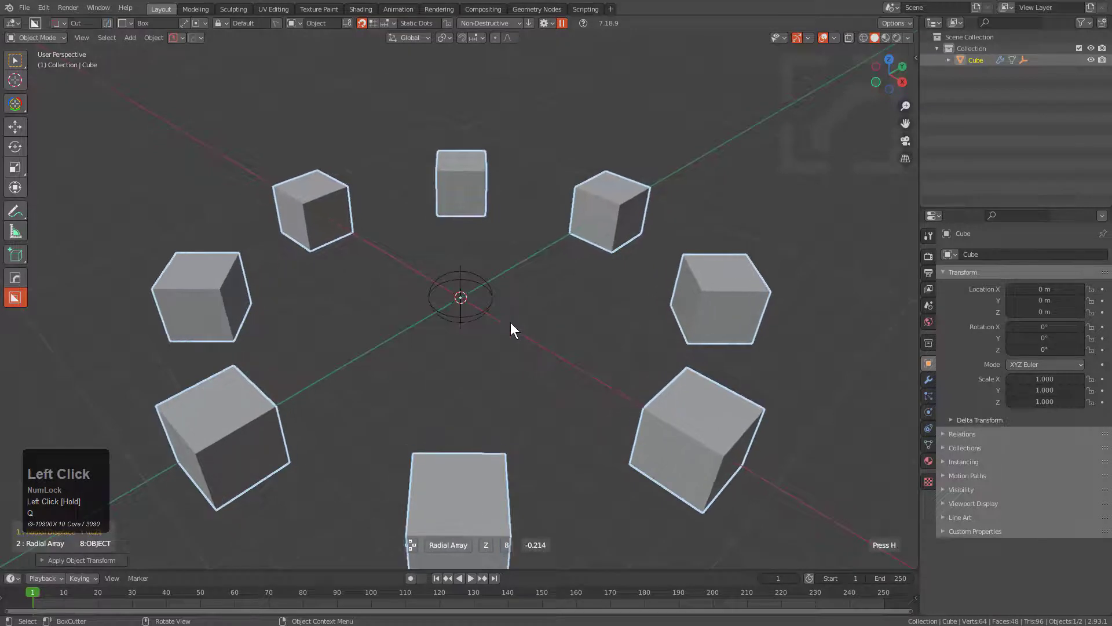
{"action": "scroll", "coordinate": [511, 324], "scroll_direction": "up", "scroll_amount": 2}
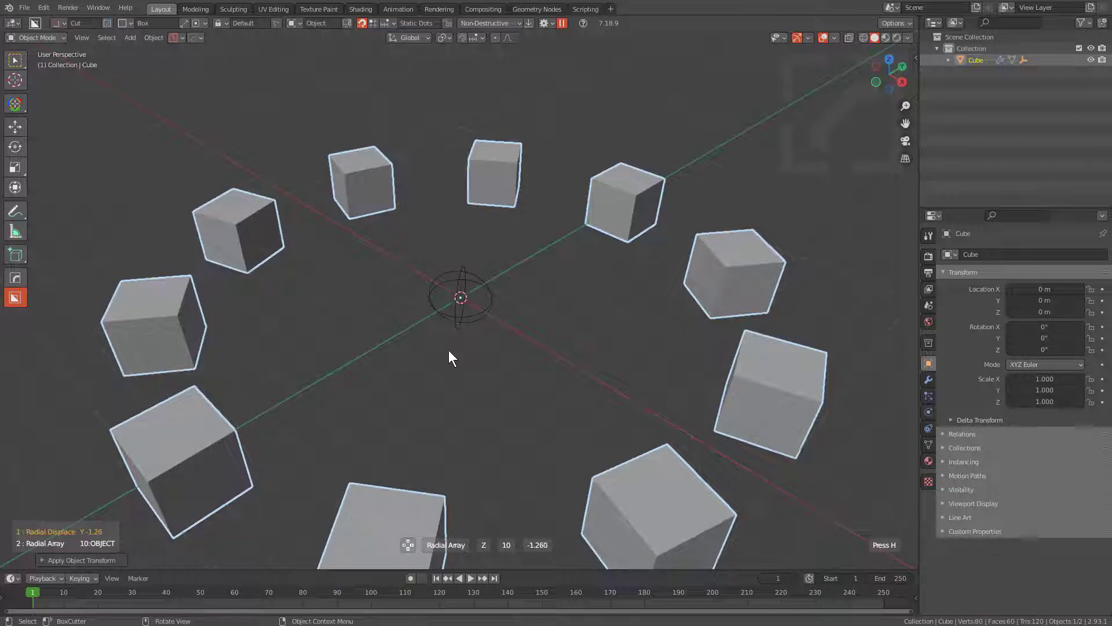
{"action": "left_click", "coordinate": [449, 352]}
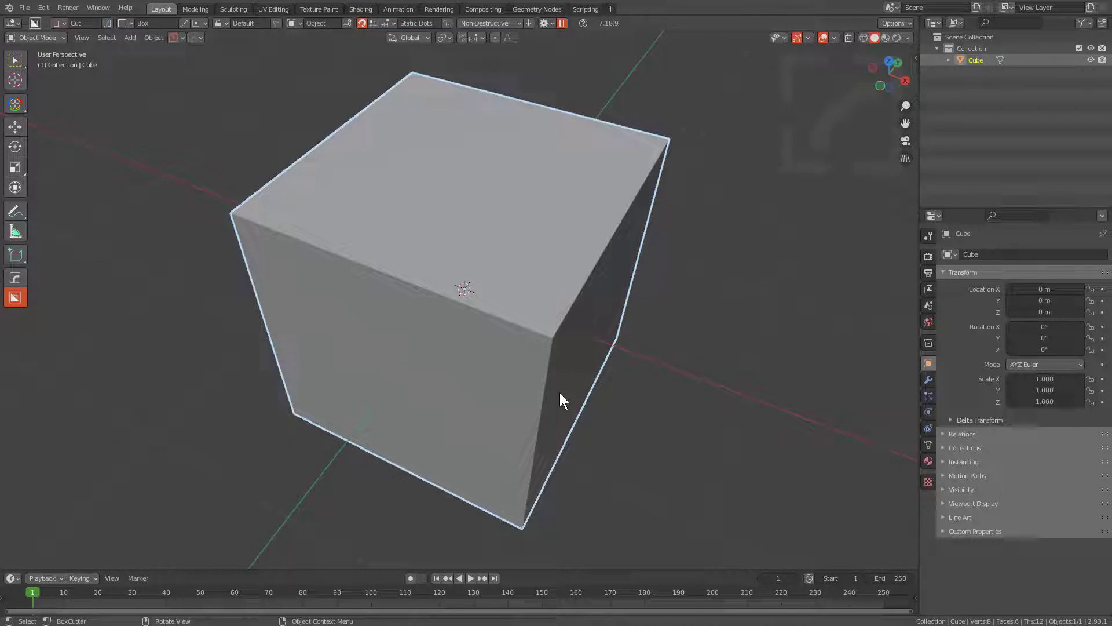
Cut off the cube's near upper corner with a box cutter snapped to the corner vertex, extruded about 0.415.
{"action": "middle_click_drag", "start_coordinate": [559, 393], "coordinate": [511, 316]}
{"action": "scroll", "coordinate": [506, 320], "scroll_direction": "up", "scroll_amount": 1, "text": "ctrl"}
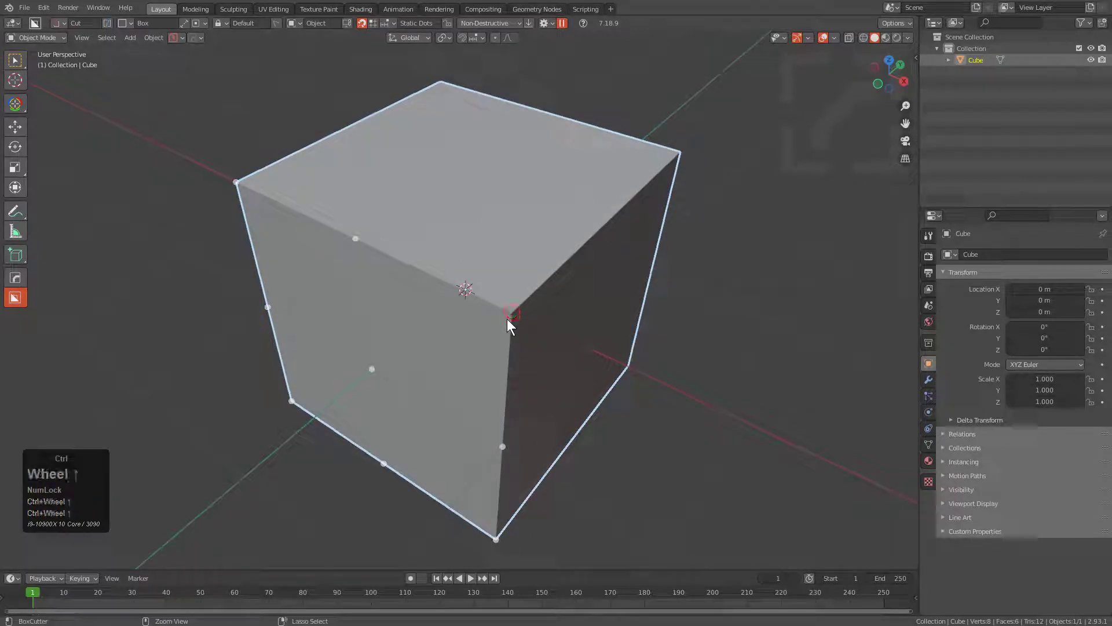
{"action": "left_click_drag", "start_coordinate": [507, 319], "coordinate": [811, 440], "text": "ctrl"}
{"action": "left_click", "coordinate": [733, 407]}
{"action": "scroll", "coordinate": [580, 328], "scroll_direction": "up", "scroll_amount": 1}
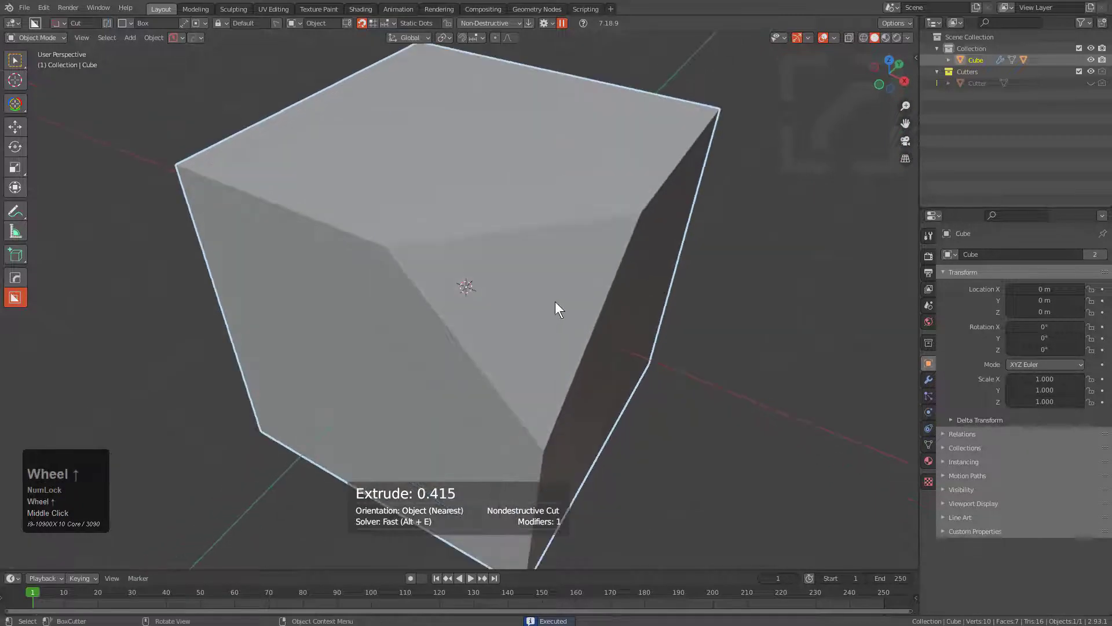
{"action": "left_click_drag", "start_coordinate": [544, 316], "coordinate": [688, 393], "text": "ctrl"}
{"action": "key", "text": "Escape"}
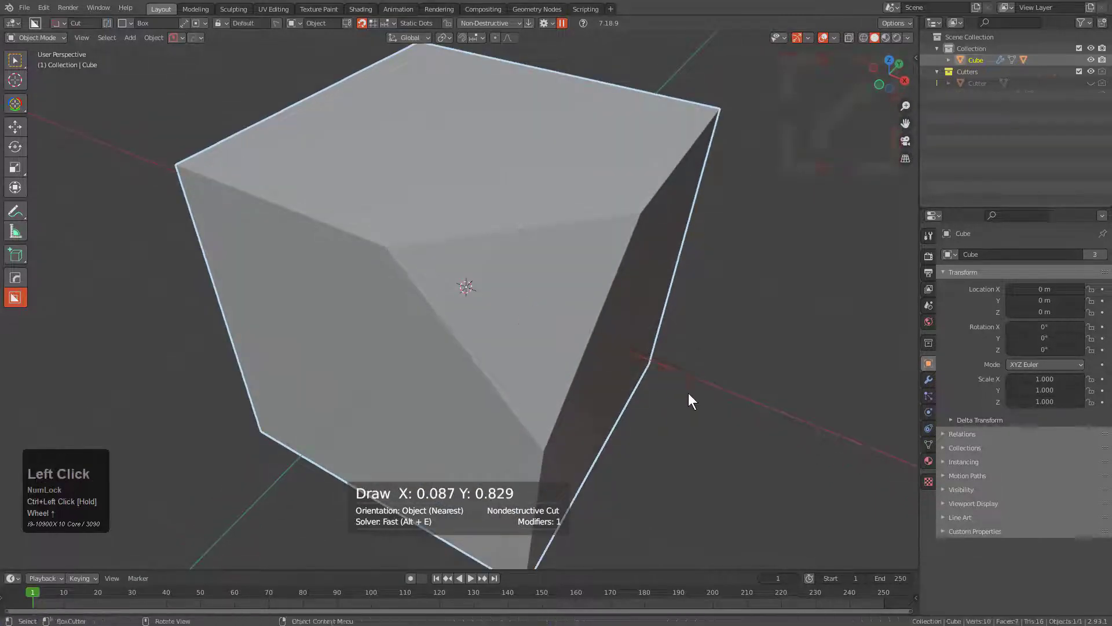
Bevel the three cube edges meeting at the cut corner in Edit Mode with 7 segments and about 0.16 m width.
{"action": "key", "text": "Tab"}
{"action": "left_click", "coordinate": [601, 286]}
{"action": "key", "text": "2"}
{"action": "left_click", "coordinate": [529, 312], "text": "shift"}
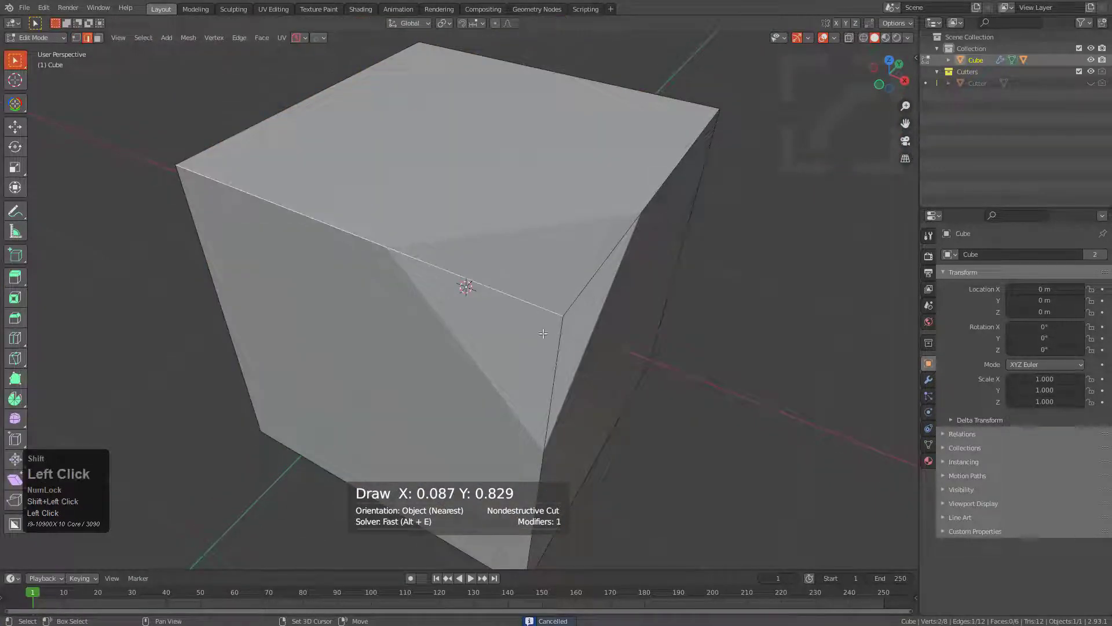
{"action": "left_click", "coordinate": [562, 351], "text": "shift"}
{"action": "left_click", "coordinate": [591, 300], "text": "shift"}
{"action": "key", "text": "ctrl+b"}
{"action": "scroll", "coordinate": [634, 368], "scroll_direction": "up", "scroll_amount": 4}
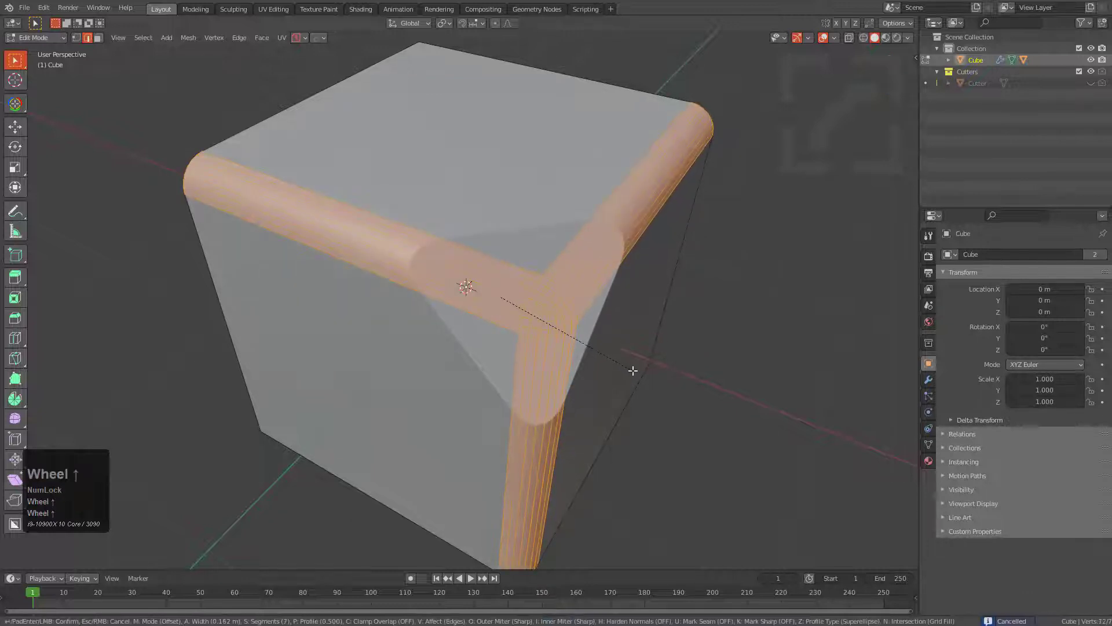
{"action": "left_click", "coordinate": [632, 367]}
{"action": "key", "text": "Tab"}
Slice a layer about 0.246 deep off the chamfered corner and set the slice's origin location and rotation on its angled face.
{"action": "mouse_move", "coordinate": [532, 309]}
{"action": "left_mouse_down", "text": "ctrl"}
{"action": "mouse_move", "coordinate": [723, 459]}
{"action": "mouse_move", "coordinate": [679, 580]}
{"action": "mouse_move", "coordinate": [631, 548]}
{"action": "mouse_move", "coordinate": [615, 516]}
{"action": "left_mouse_up", "text": "ctrl"}
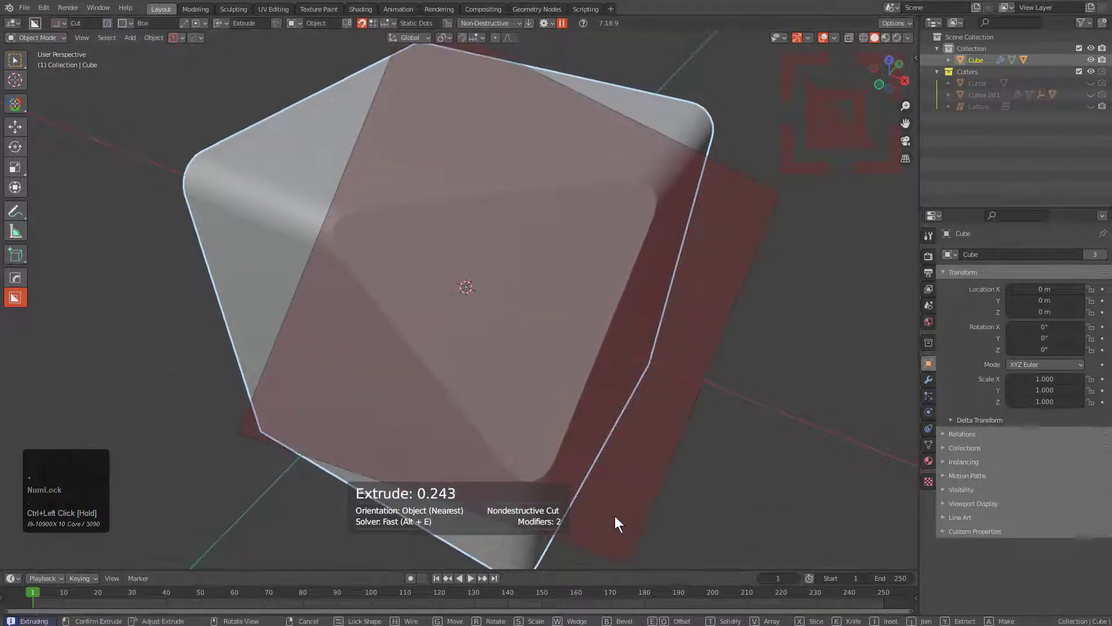
{"action": "left_click", "coordinate": [615, 515]}
{"action": "key", "text": "q"}
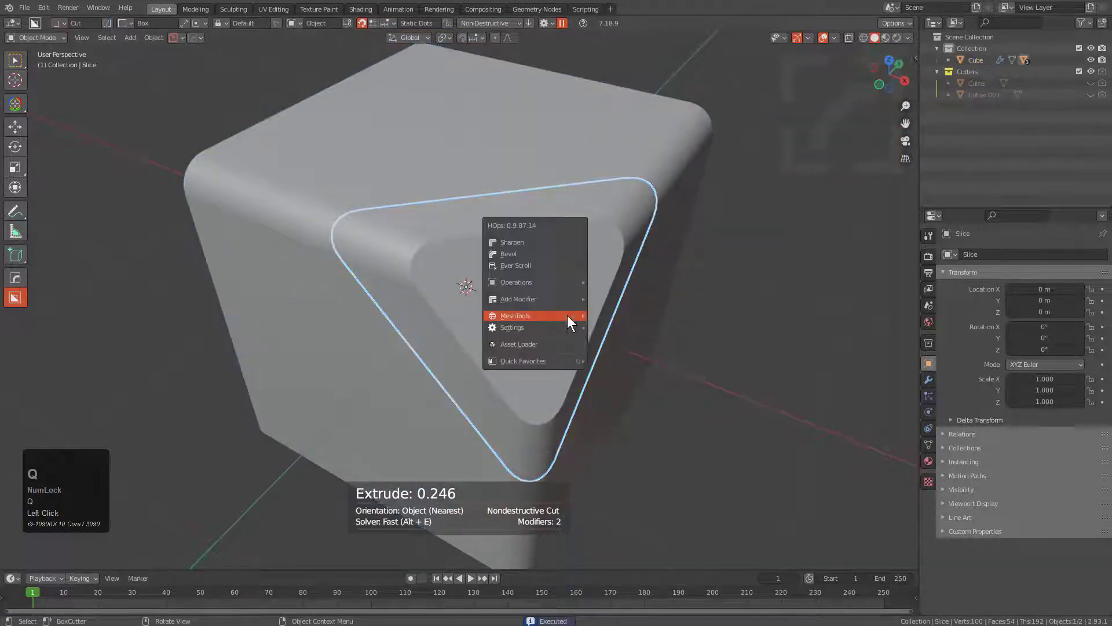
{"action": "left_click", "coordinate": [594, 324]}
{"action": "left_click_drag", "start_coordinate": [528, 307], "coordinate": [511, 232]}
Draw a nondestructive box inset across the upper edge of the slice's angled face, extruded about 0.168.
{"action": "middle_click_drag", "start_coordinate": [489, 268], "coordinate": [500, 293]}
{"action": "key", "text": "d"}
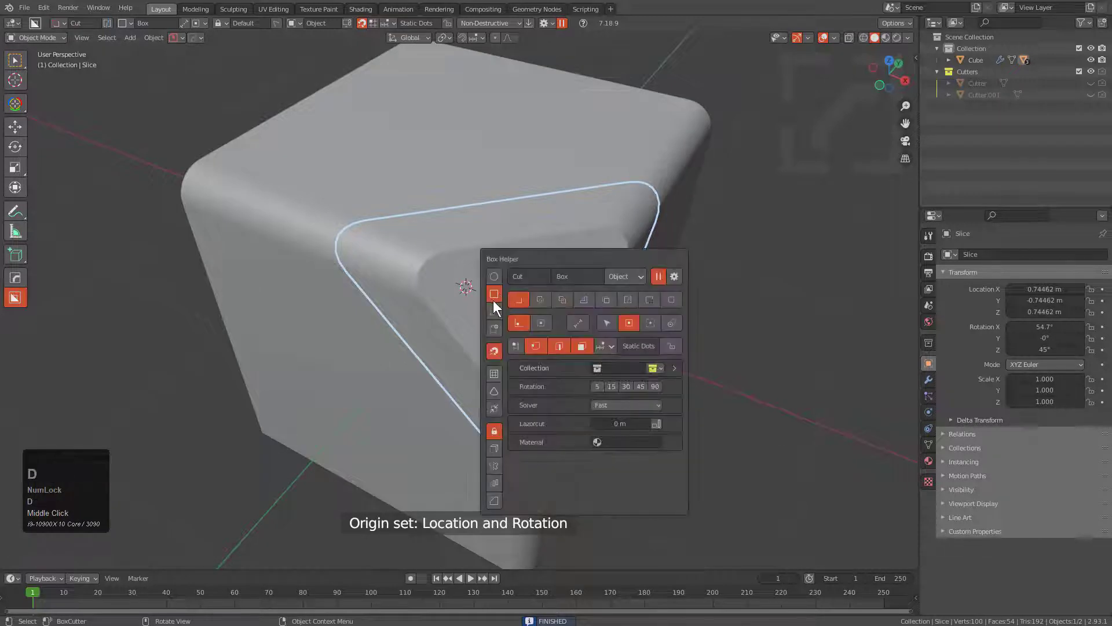
{"action": "left_click_drag", "start_coordinate": [470, 284], "coordinate": [556, 166]}
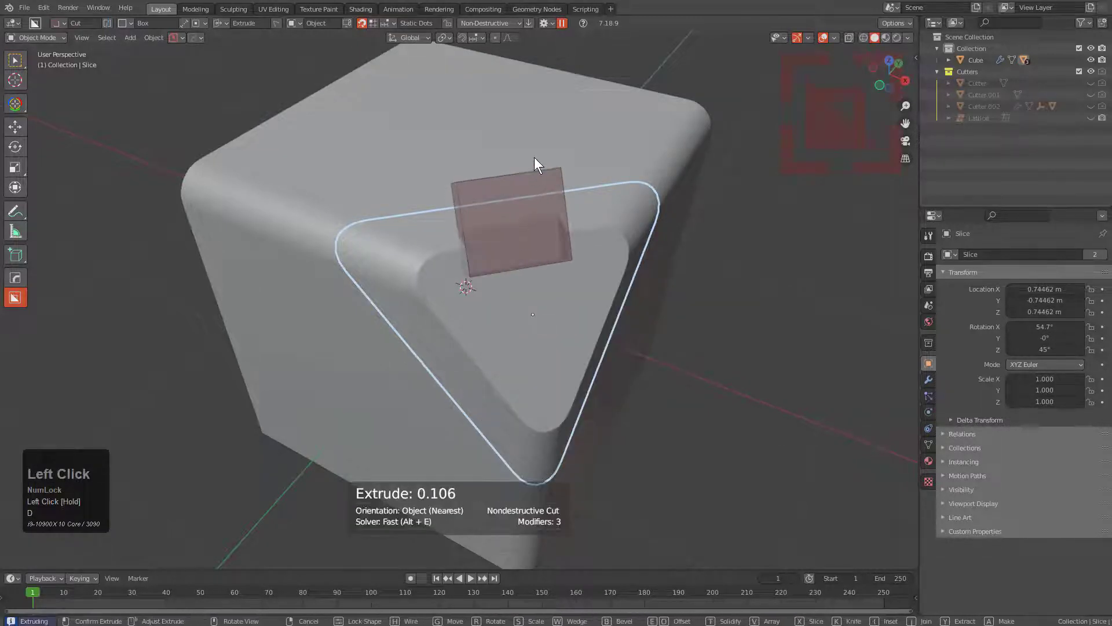
{"action": "key", "text": "i"}
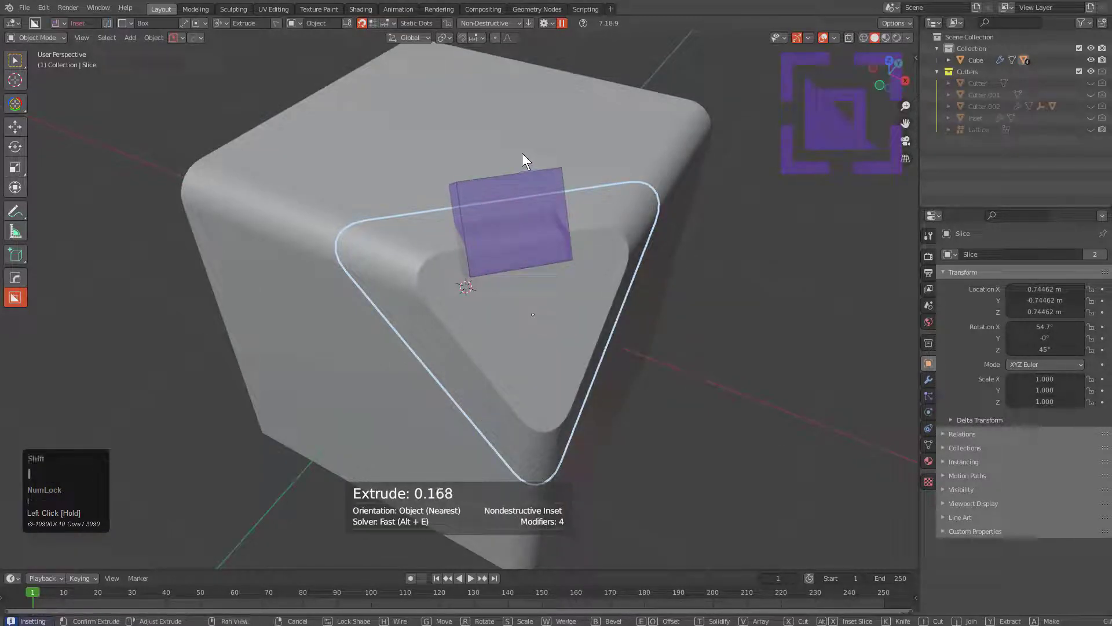
{"action": "left_click", "coordinate": [522, 153]}
Select the rectangular cutter and the slice, and copy the slice's origin location and orientation to the cutter.
{"action": "left_click", "coordinate": [562, 175], "text": "shift"}
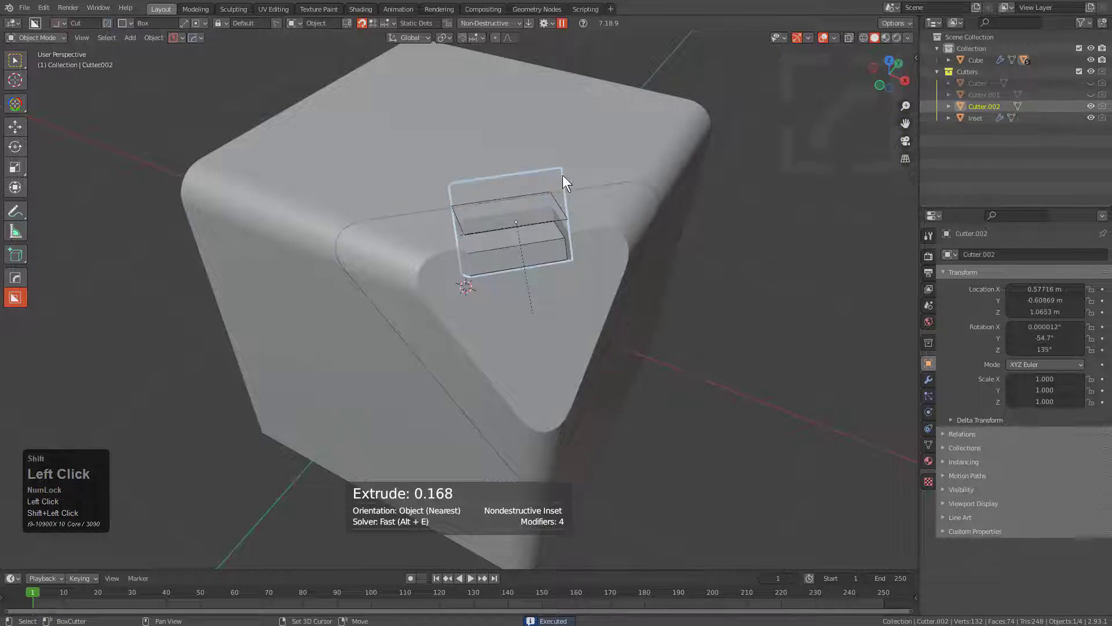
{"action": "key", "text": "q"}
{"action": "mouse_move", "coordinate": [545, 300]}
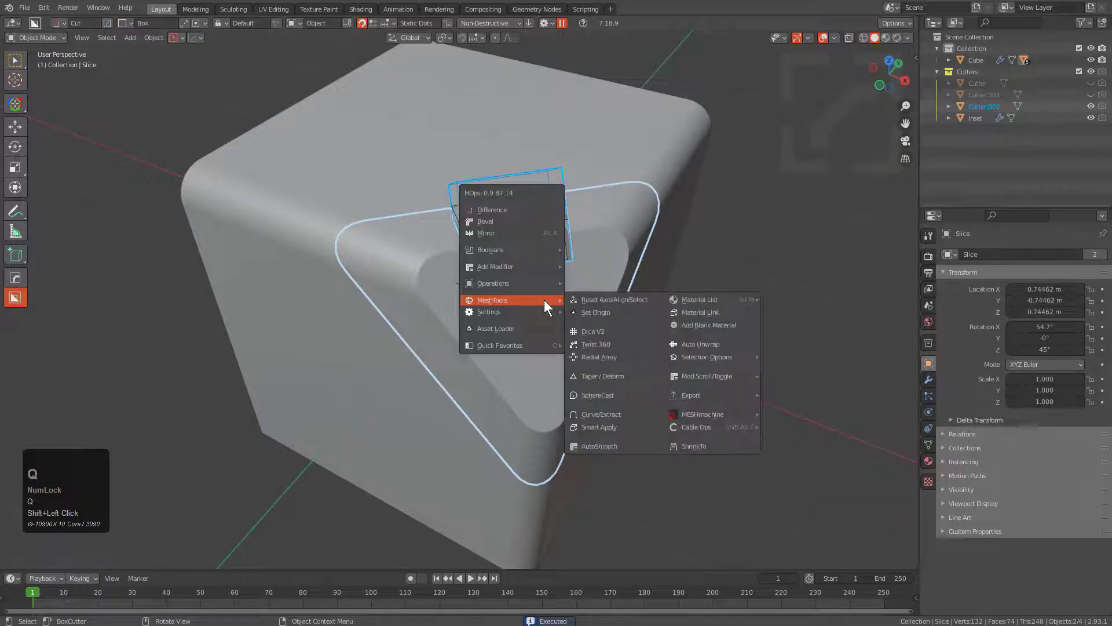
{"action": "left_click", "coordinate": [594, 311], "text": "shift"}
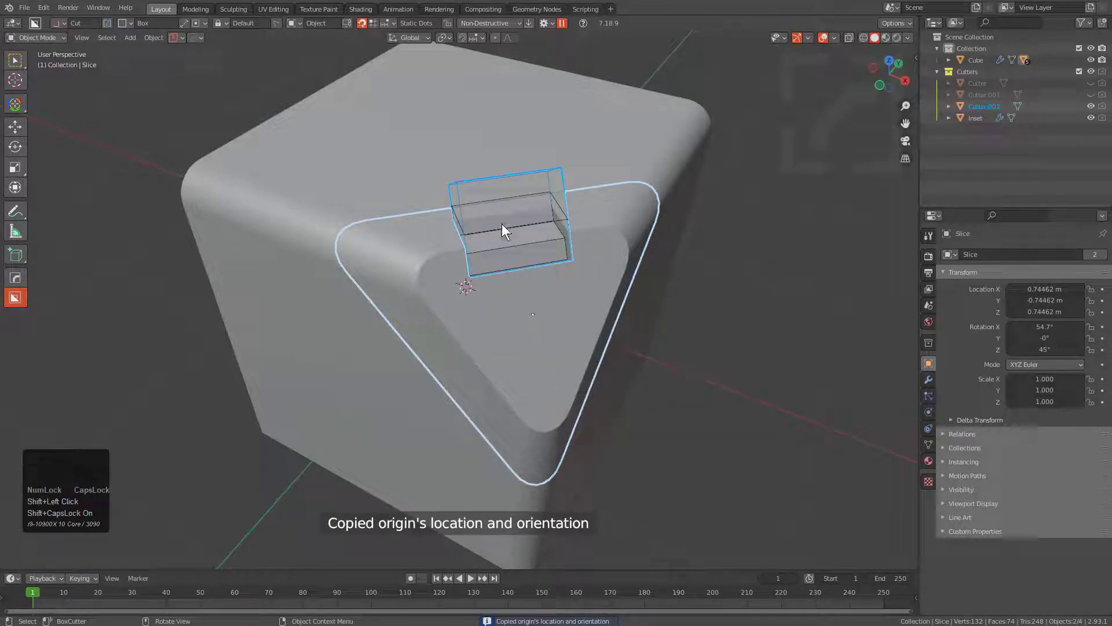
Radial-array the rectangular cutter around its own origin with 3 copies on Z and hide the cutters.
{"action": "left_click", "coordinate": [459, 177]}
{"action": "left_click", "coordinate": [460, 177]}
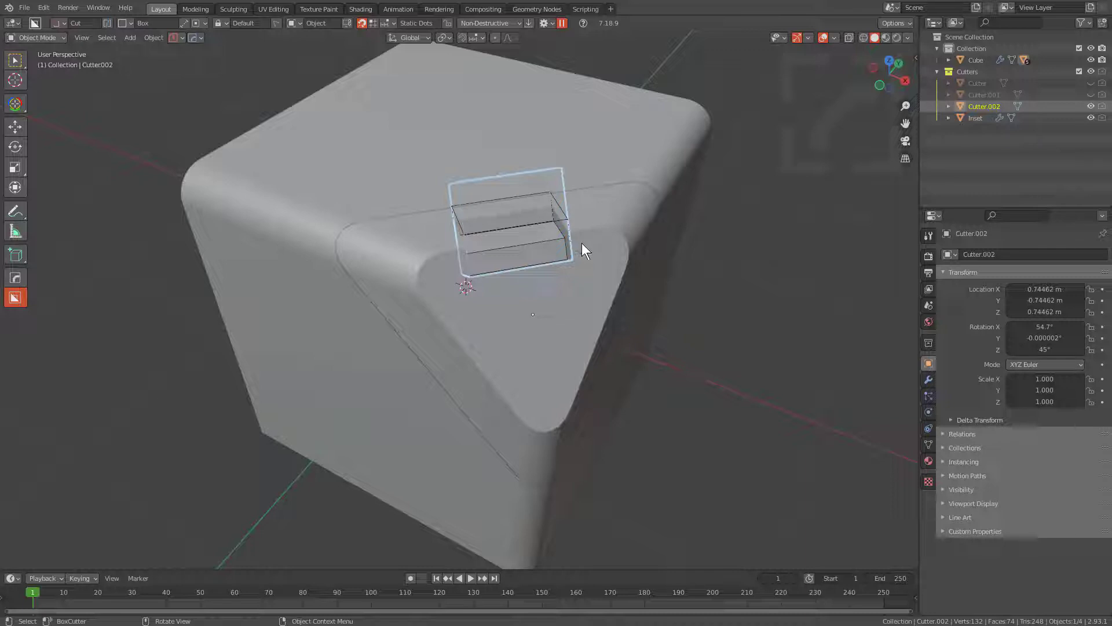
{"action": "key", "text": "q"}
{"action": "mouse_move", "coordinate": [582, 243]}
{"action": "left_click", "coordinate": [657, 297]}
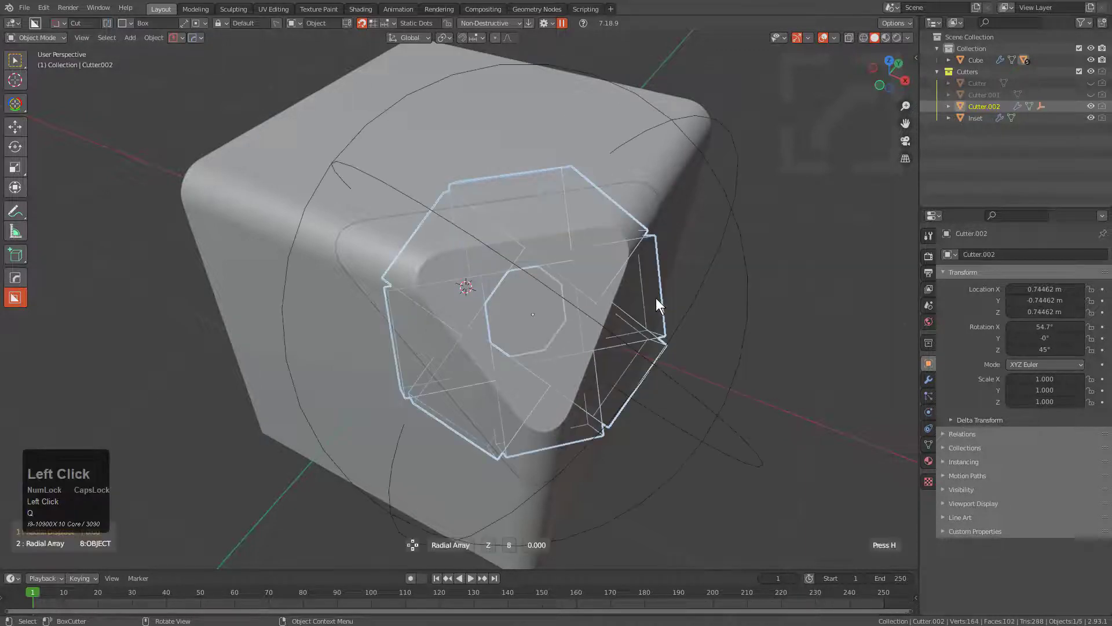
{"action": "scroll", "coordinate": [656, 299], "scroll_direction": "down", "scroll_amount": 5}
{"action": "left_click", "coordinate": [656, 298]}
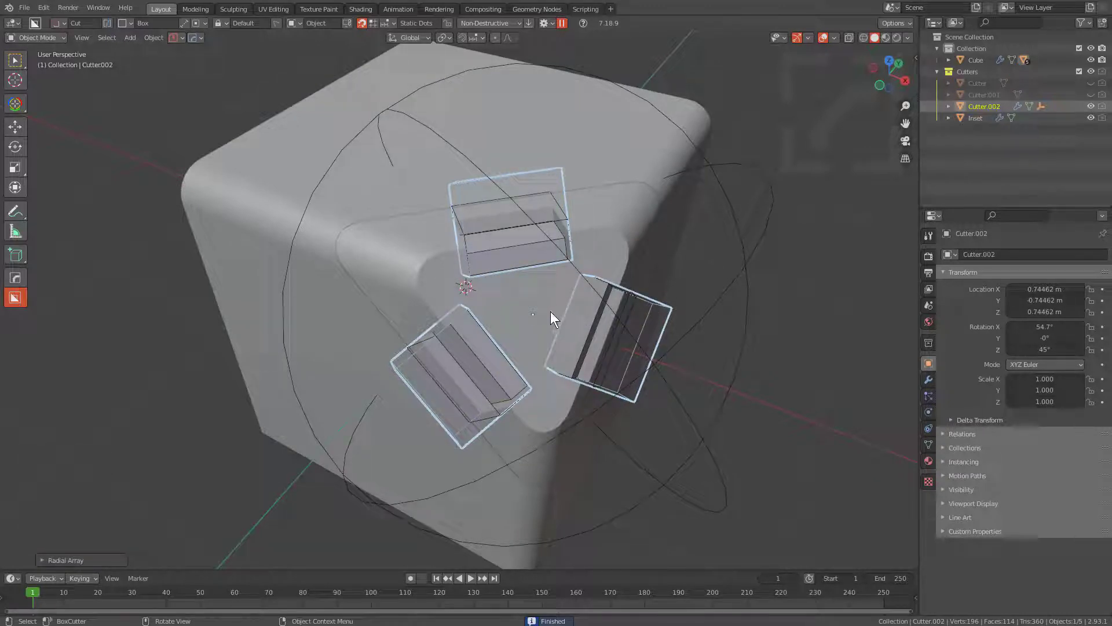
{"action": "key", "text": "1"}
Cut a 32-sided circular hole into the slice beside the upper rectangular recess, moving the circle into place and keeping its cutter selected.
{"action": "left_click", "coordinate": [484, 291]}
{"action": "middle_click_drag", "start_coordinate": [484, 289], "coordinate": [490, 298]}
{"action": "key", "text": "d"}
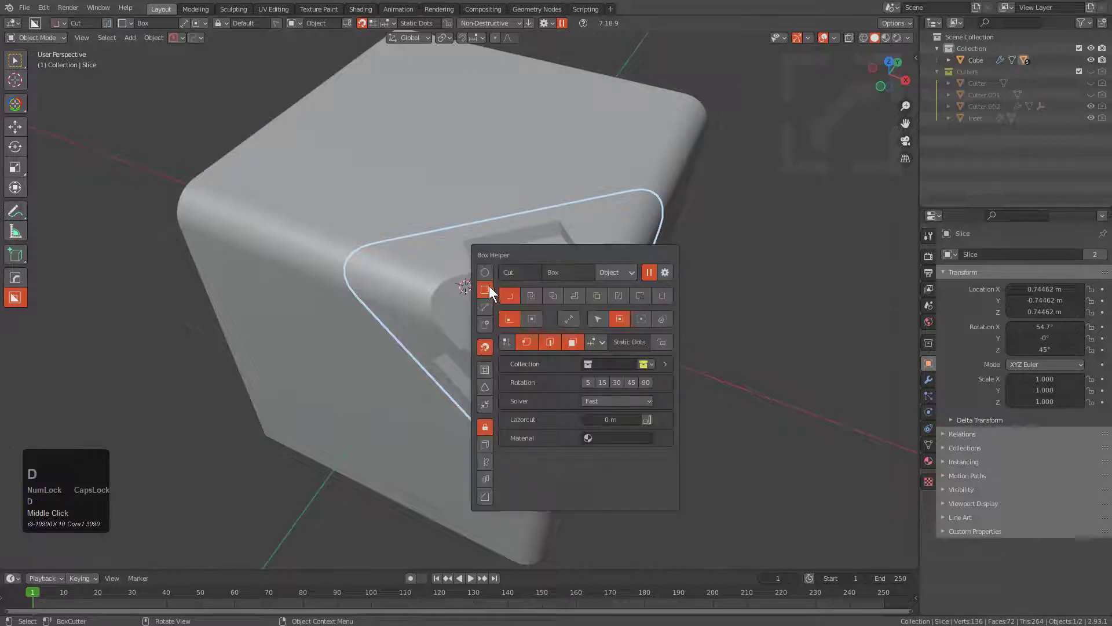
{"action": "left_click", "coordinate": [483, 273]}
{"action": "left_click_drag", "start_coordinate": [442, 248], "coordinate": [444, 254]}
{"action": "key", "text": "g"}
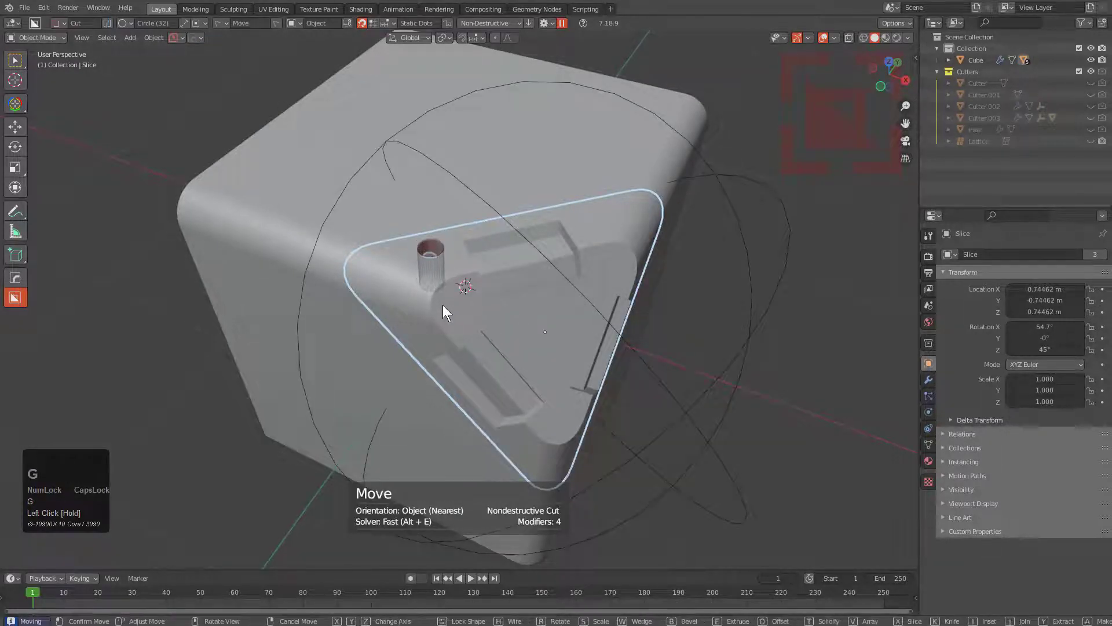
{"action": "left_click", "coordinate": [478, 299]}
{"action": "left_click", "coordinate": [480, 288], "text": "shift"}
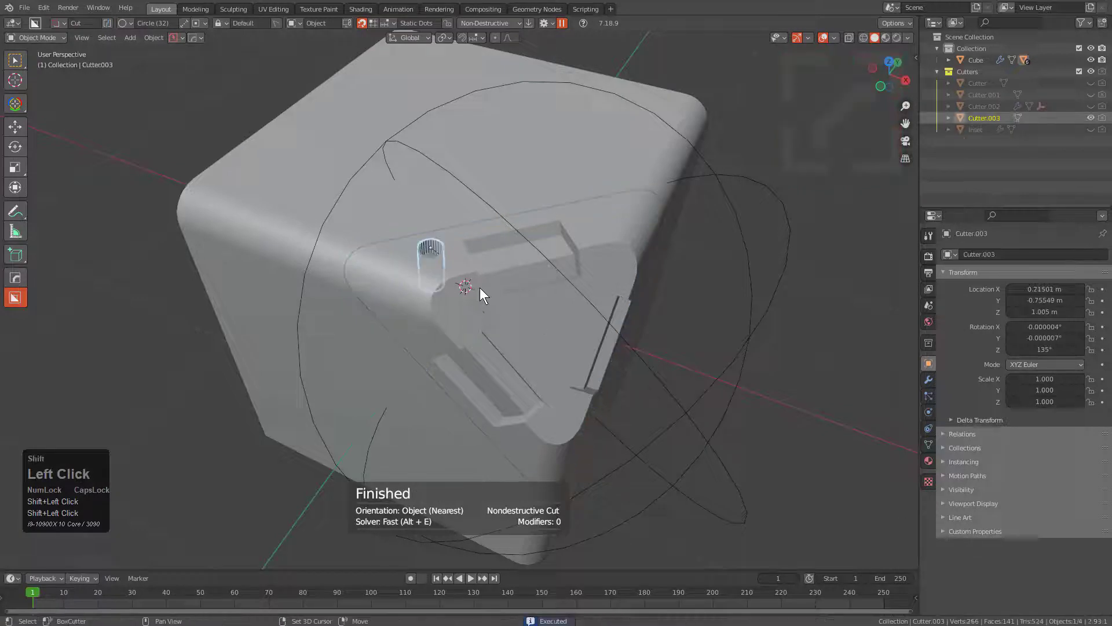
Add the slice to the selection and copy its origin location and orientation to the circular cutter.
{"action": "left_click", "coordinate": [527, 300], "text": "shift"}
{"action": "middle_click_drag", "start_coordinate": [587, 328], "coordinate": [582, 314]}
{"action": "key", "text": "q"}
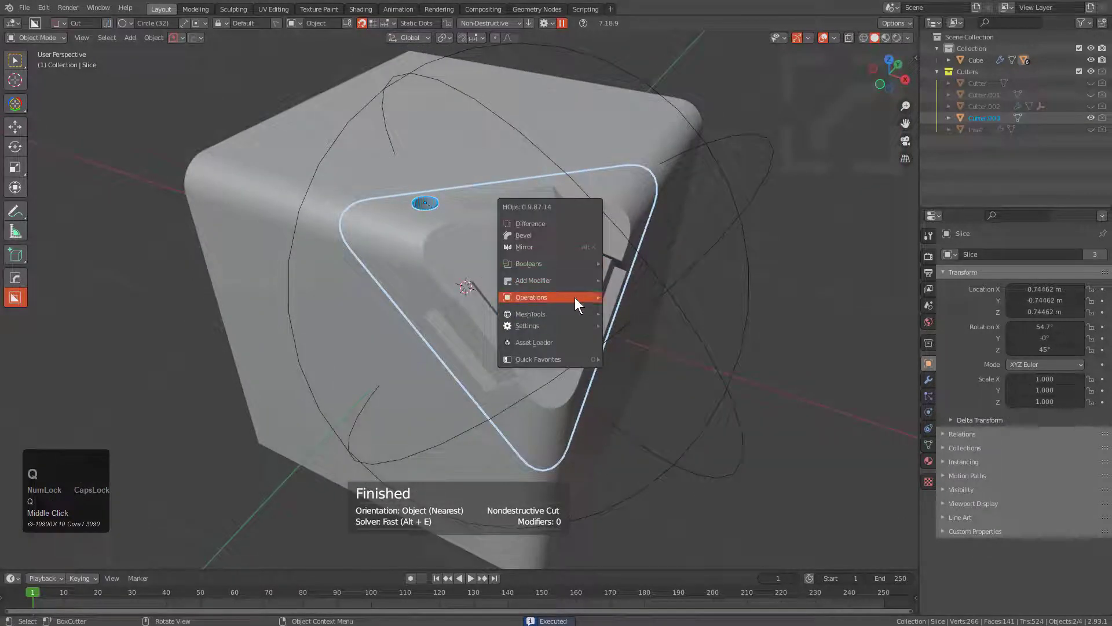
{"action": "mouse_move", "coordinate": [591, 314]}
{"action": "left_click", "coordinate": [646, 326]}
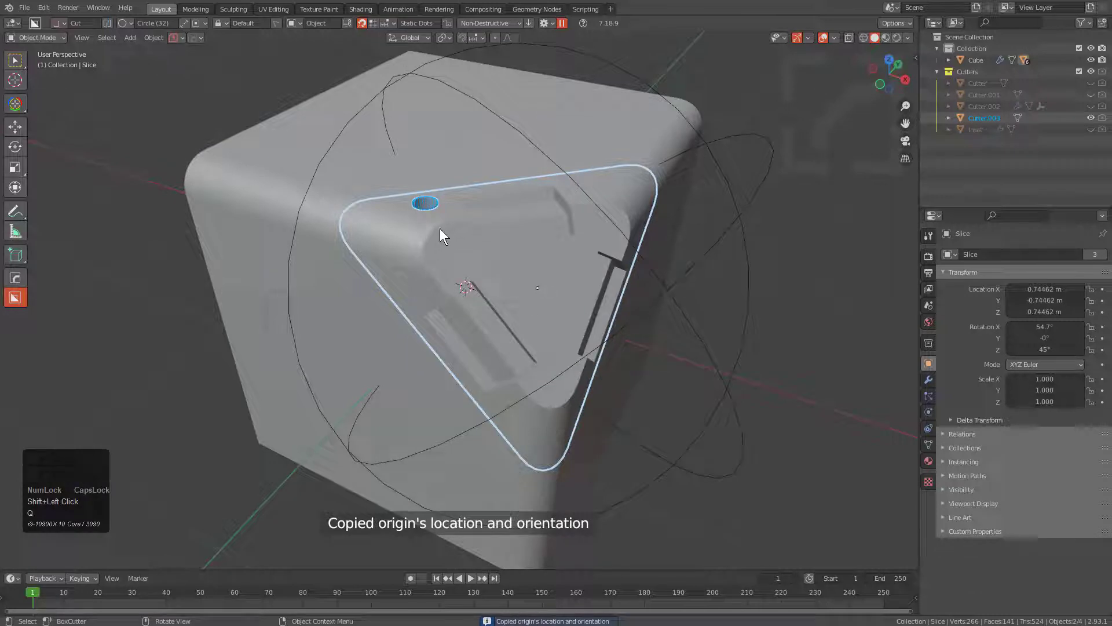
Radial-array the circular cutter around its own origin with 3 copies on Z and hide the cutters.
{"action": "left_click", "coordinate": [429, 210]}
{"action": "key", "text": "q"}
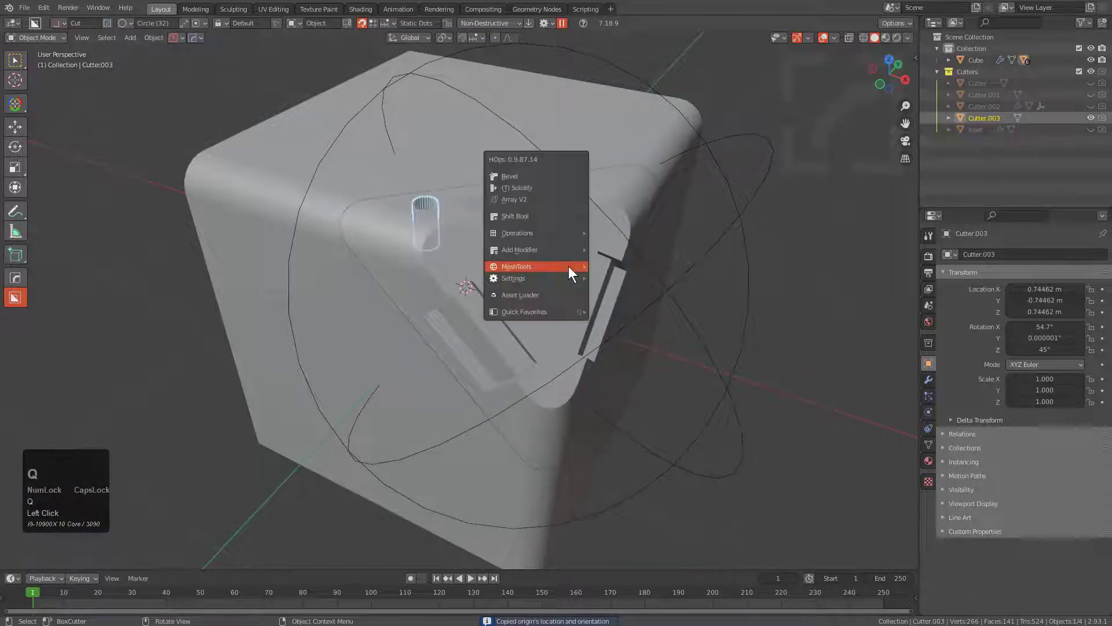
{"action": "mouse_move", "coordinate": [568, 267]}
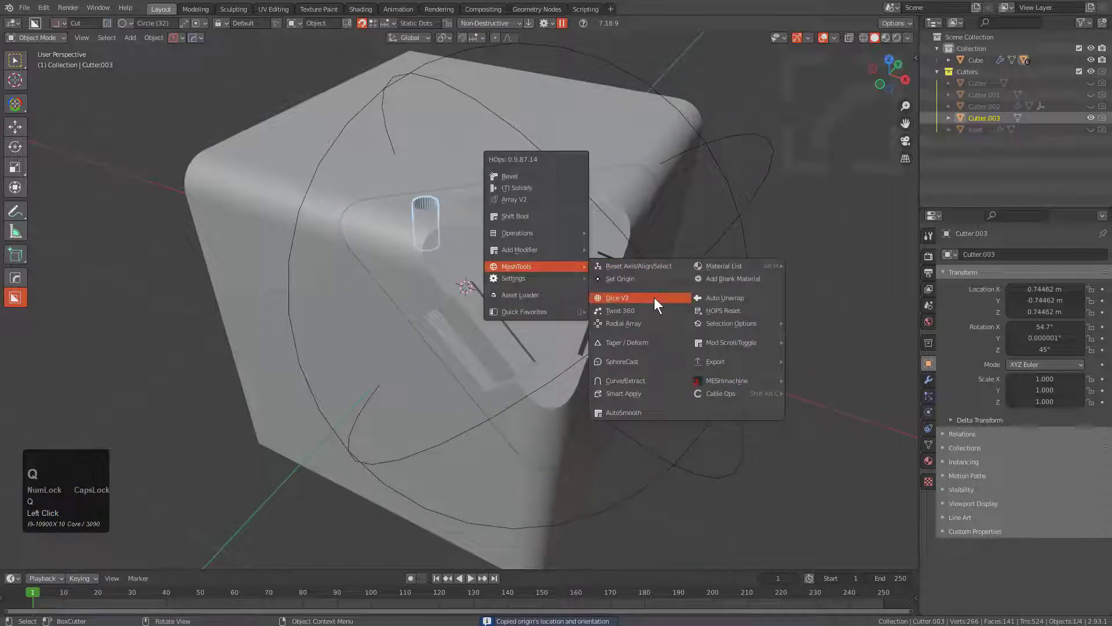
{"action": "left_click", "coordinate": [639, 328]}
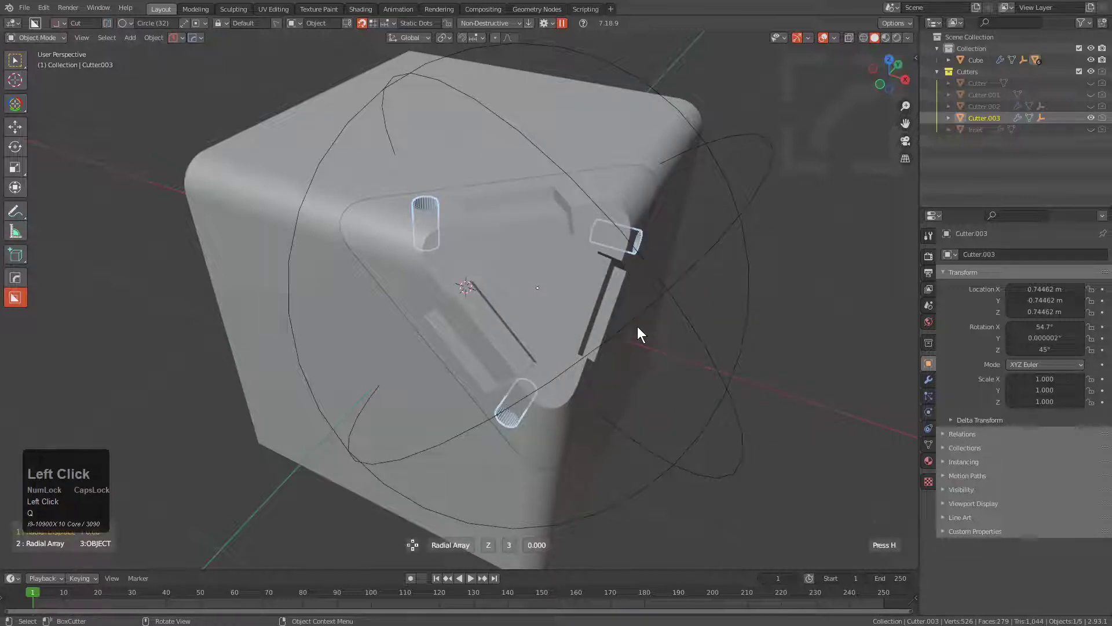
{"action": "key", "text": "1"}
{"action": "middle_click_drag", "start_coordinate": [608, 310], "coordinate": [517, 284]}
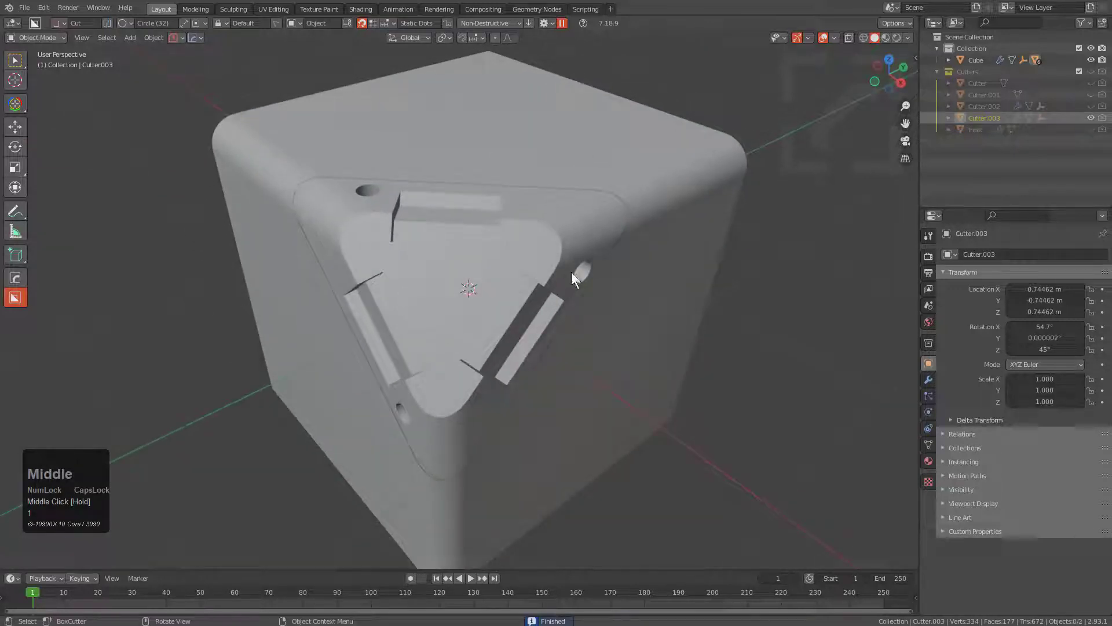
Select the slice, switch the cutter shape to Box, and try drawing a rectangle about 0.16 by 0.279 beside the round hole.
{"action": "middle_click_drag", "start_coordinate": [360, 211], "coordinate": [454, 344]}
{"action": "scroll", "coordinate": [519, 320], "scroll_direction": "up", "scroll_amount": 3}
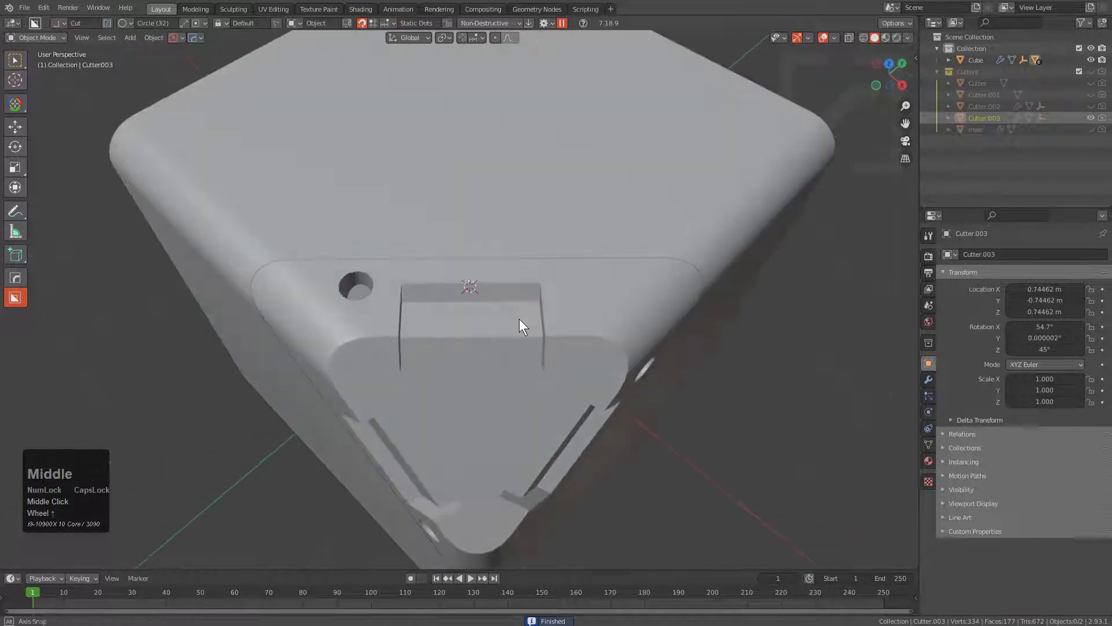
{"action": "middle_click_drag", "start_coordinate": [519, 319], "coordinate": [528, 317]}
{"action": "left_click", "coordinate": [445, 269]}
{"action": "mouse_move", "coordinate": [437, 275]}
{"action": "left_mouse_down"}
{"action": "mouse_move", "coordinate": [537, 310]}
{"action": "mouse_move", "coordinate": [514, 288]}
{"action": "mouse_move", "coordinate": [535, 272]}
{"action": "mouse_move", "coordinate": [448, 295]}
{"action": "left_mouse_up"}
{"action": "key", "text": "d"}
{"action": "left_click", "coordinate": [522, 328]}
{"action": "middle_click_drag", "start_coordinate": [449, 294], "coordinate": [549, 267]}
Set the object orientation to Local and cut a box pocket over the upper rectangular recess, extruded about 0.188.
{"action": "key", "text": "v"}
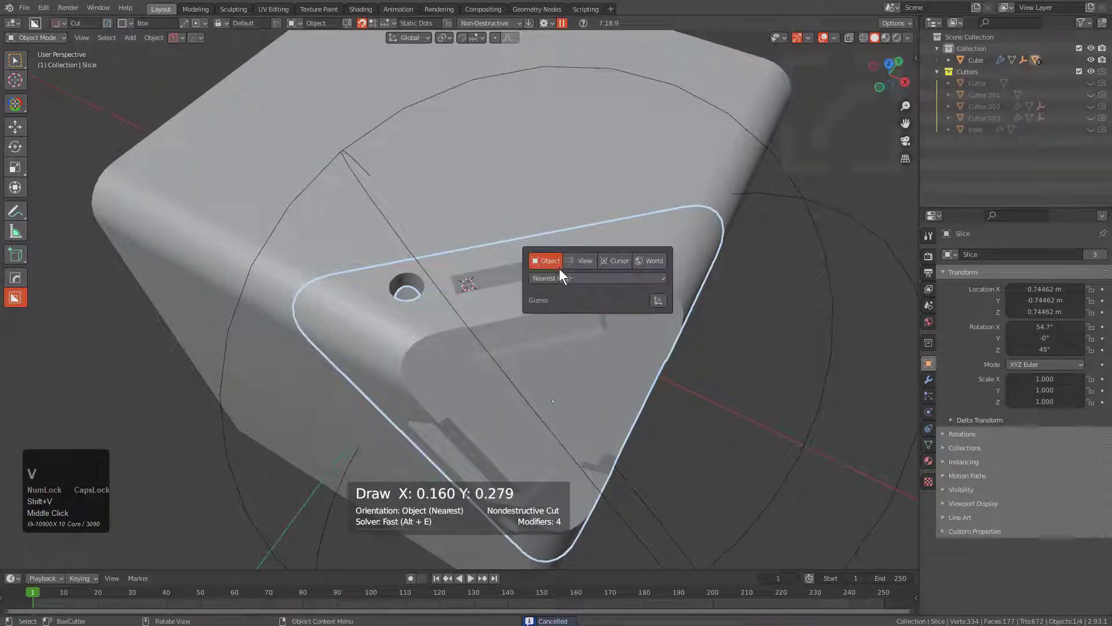
{"action": "left_click", "coordinate": [556, 281]}
{"action": "left_click", "coordinate": [552, 291]}
{"action": "mouse_move", "coordinate": [472, 259]}
{"action": "left_mouse_down"}
{"action": "mouse_move", "coordinate": [552, 281]}
{"action": "mouse_move", "coordinate": [586, 273]}
{"action": "mouse_move", "coordinate": [571, 298]}
{"action": "left_mouse_up"}
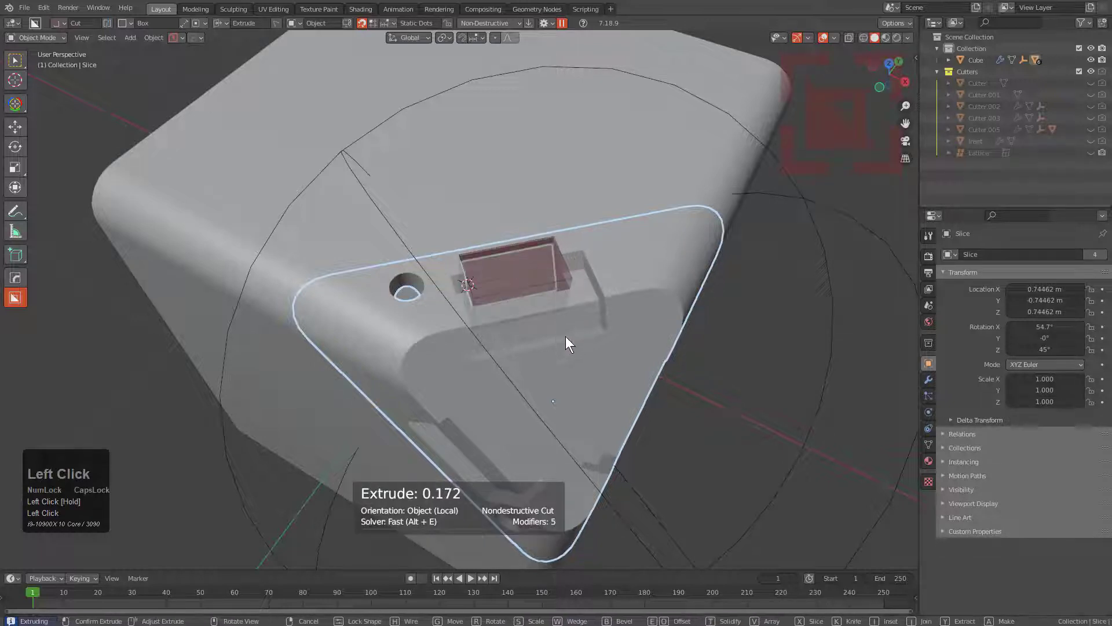
{"action": "left_click", "coordinate": [566, 336], "text": "shift"}
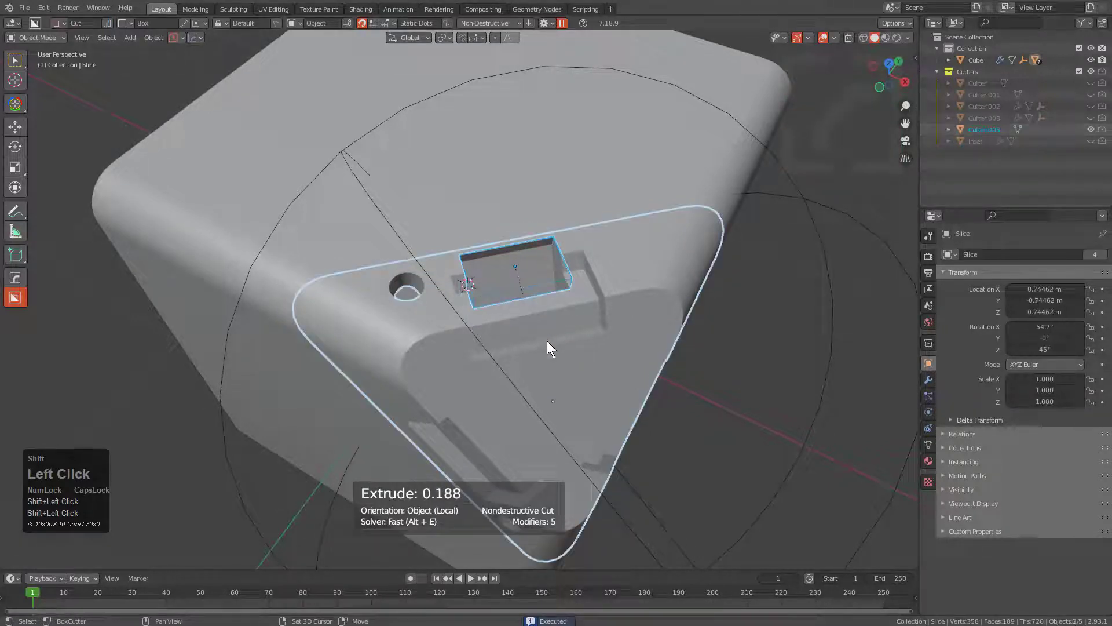
Mirror the new box cutter with a modifier and deselect everything.
{"action": "key", "text": "alt+x"}
{"action": "left_click", "coordinate": [459, 414]}
{"action": "key", "text": "alt+a"}
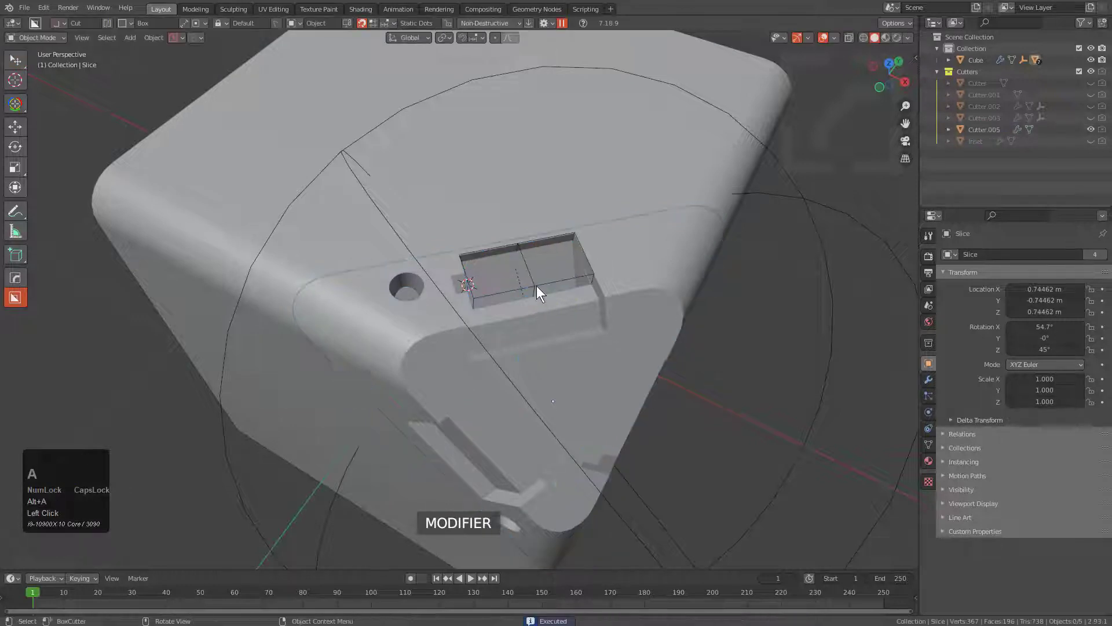
Select the mirrored box cutter and the slice, and copy the slice's origin location and orientation to the cutter.
{"action": "left_click", "coordinate": [535, 285]}
{"action": "scroll", "coordinate": [555, 327], "scroll_direction": "down", "scroll_amount": 2}
{"action": "middle_click_drag", "start_coordinate": [555, 327], "coordinate": [536, 274]}
{"action": "key", "text": "q"}
{"action": "mouse_move", "coordinate": [650, 301]}
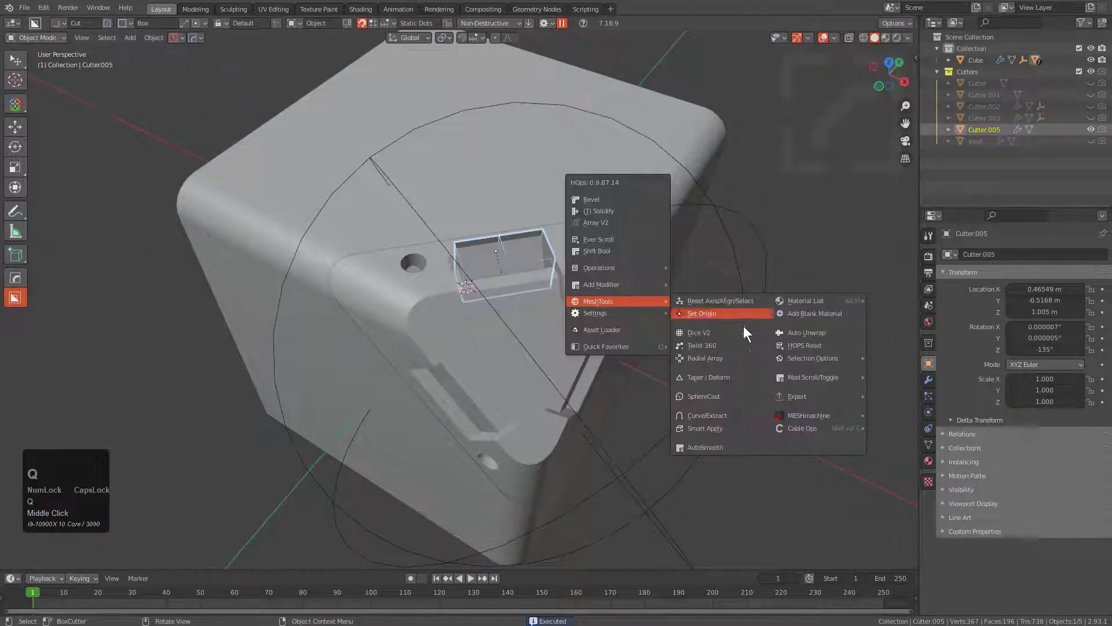
{"action": "left_click", "coordinate": [499, 358]}
{"action": "key", "text": "q"}
{"action": "mouse_move", "coordinate": [610, 324]}
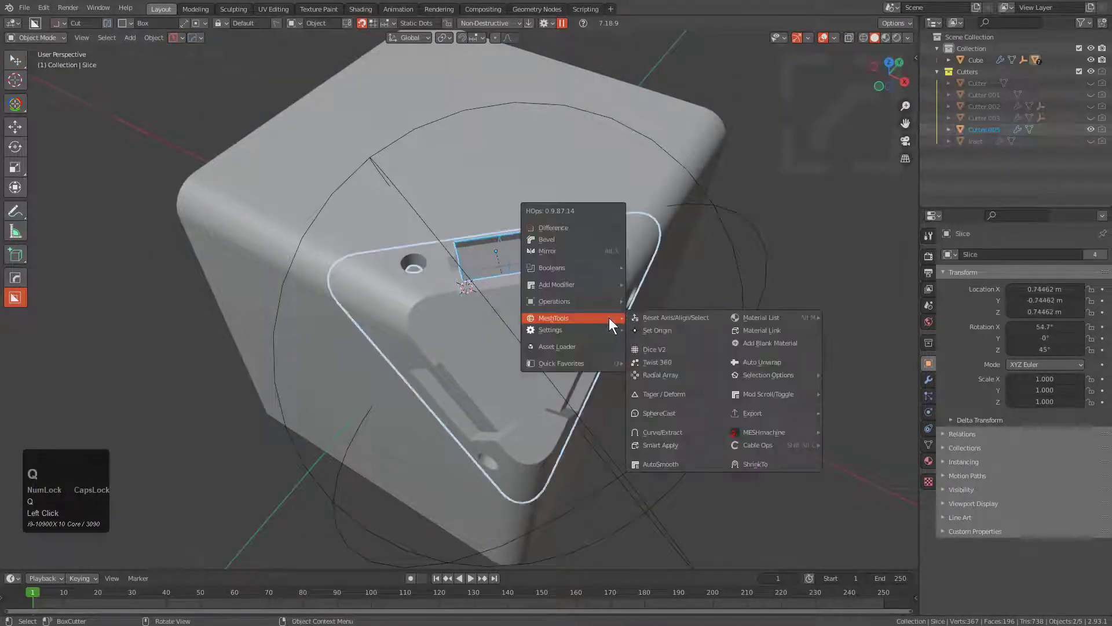
{"action": "left_click", "coordinate": [673, 334]}
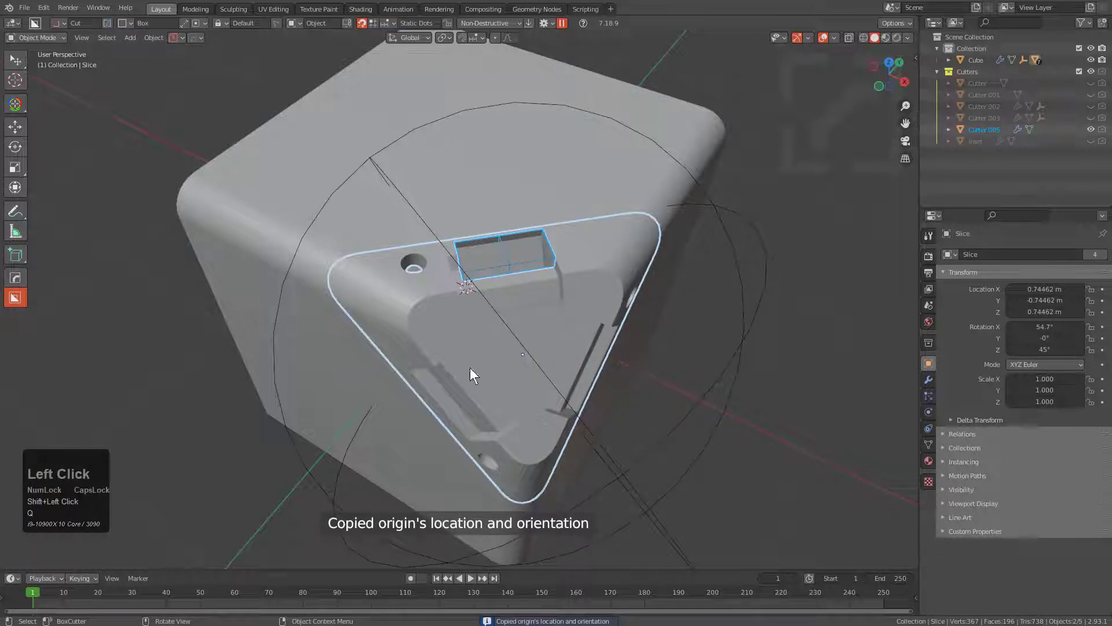
Radial-array the mirrored box cutter around its own origin with 3 copies on Z and hide the cutters.
{"action": "key", "text": "a"}
{"action": "left_click", "coordinate": [514, 261]}
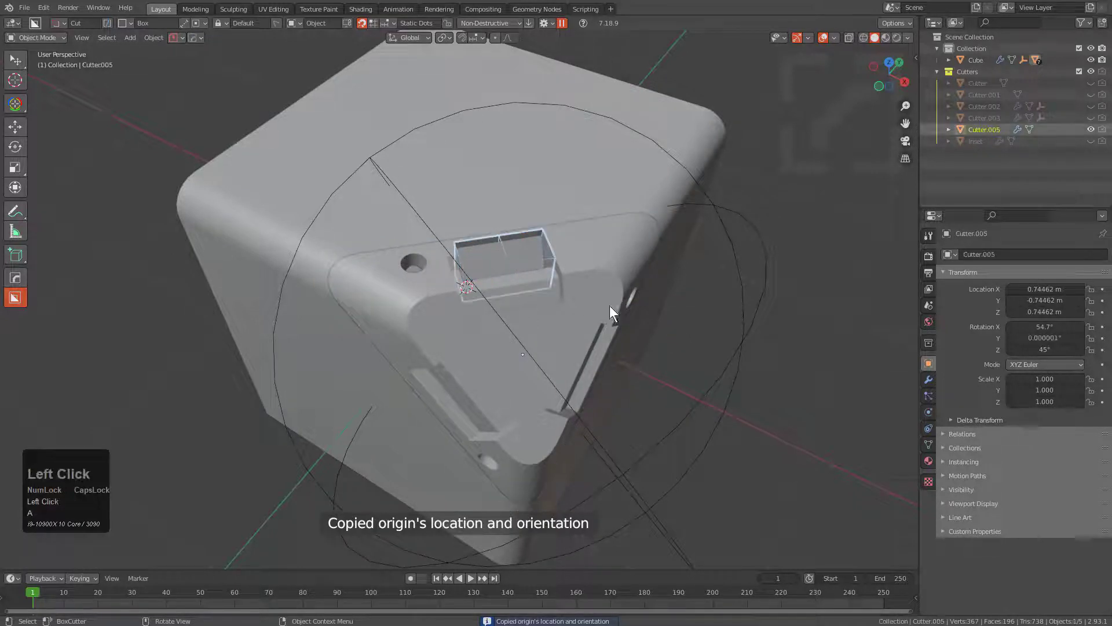
{"action": "key", "text": "q"}
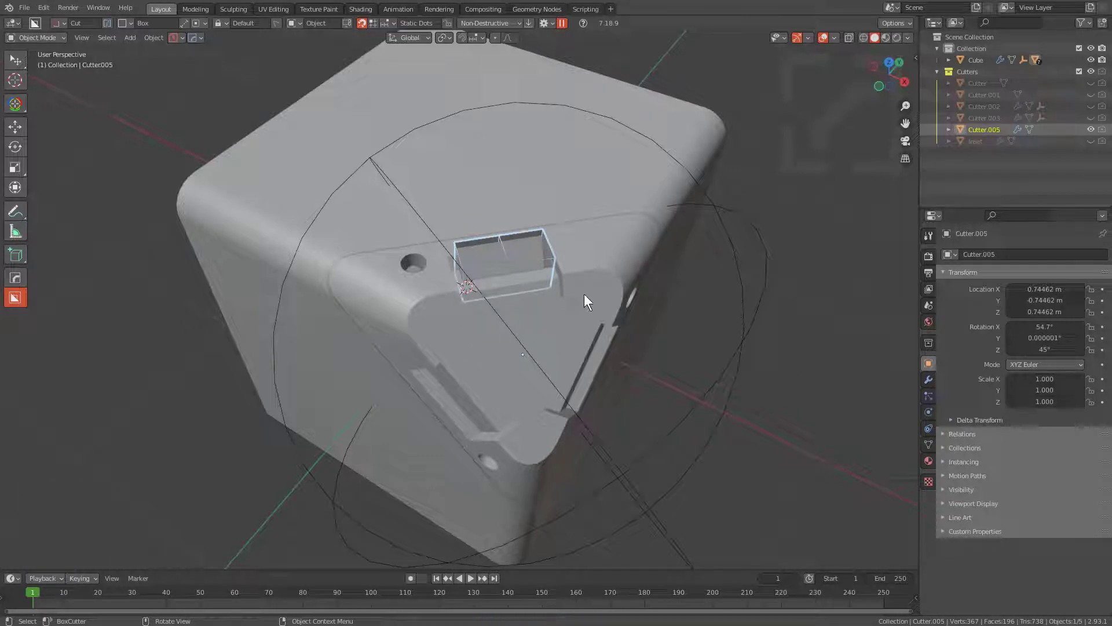
{"action": "key", "text": "q"}
{"action": "left_click", "coordinate": [630, 358]}
{"action": "left_click", "coordinate": [629, 356]}
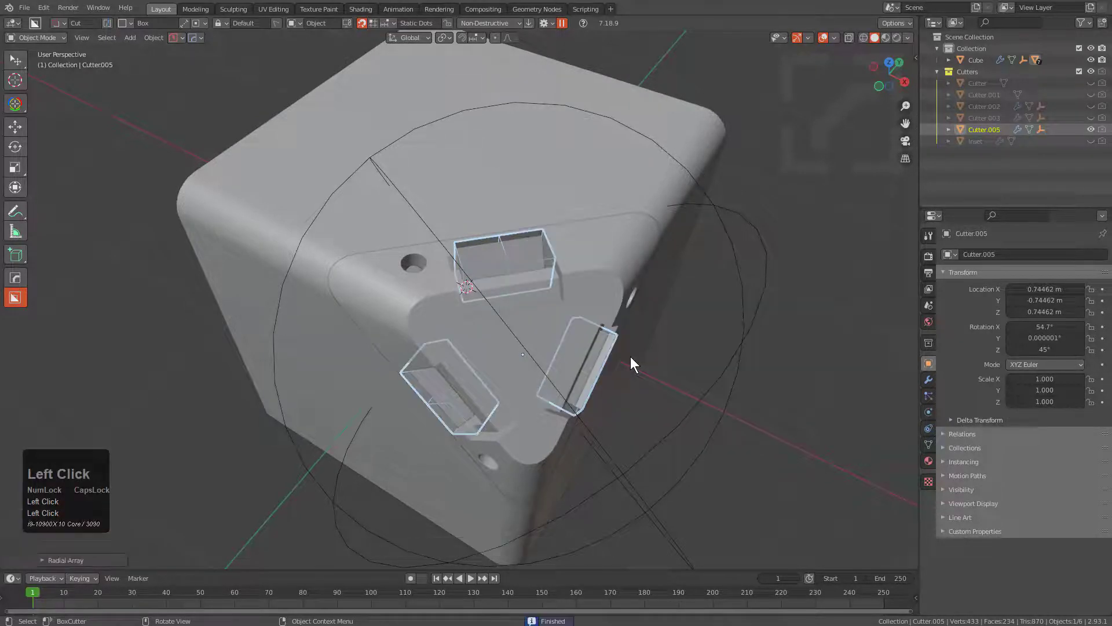
{"action": "key", "text": "1"}
Select the whole model and copy it to the clipboard.
{"action": "scroll", "coordinate": [550, 346], "scroll_direction": "up", "scroll_amount": 1}
{"action": "middle_click_drag", "start_coordinate": [551, 347], "coordinate": [556, 278]}
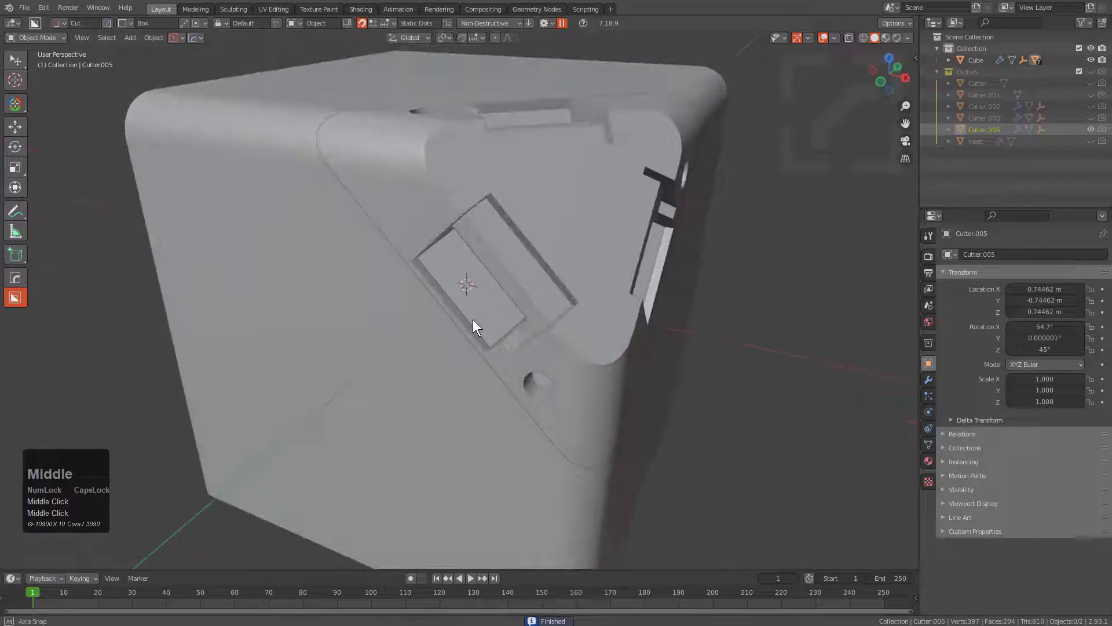
{"action": "middle_click_drag", "start_coordinate": [473, 319], "coordinate": [481, 220]}
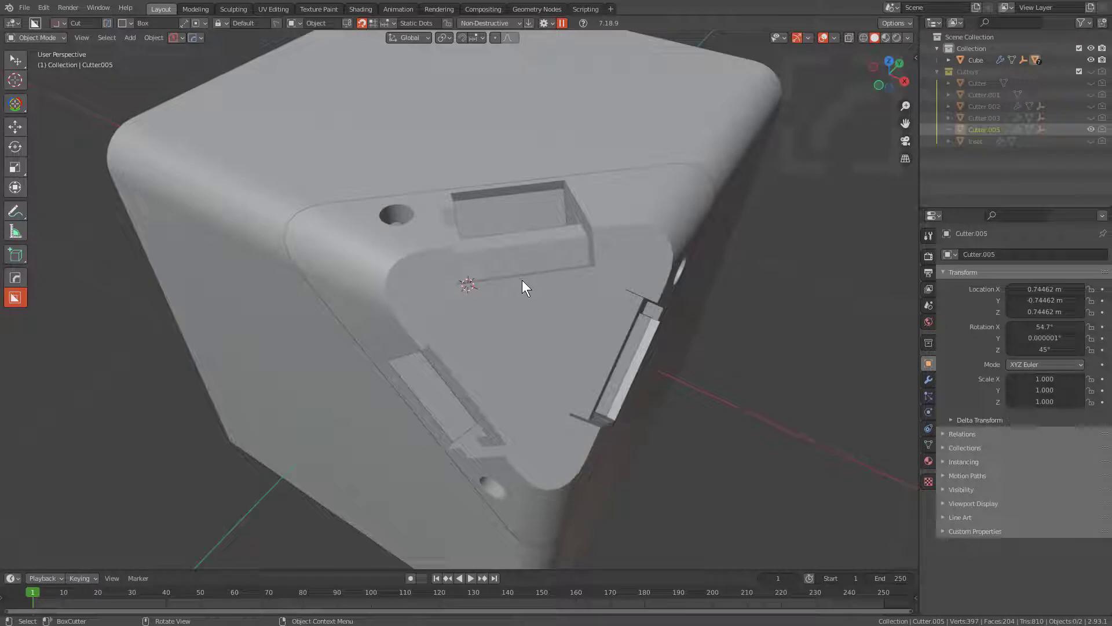
{"action": "key", "text": "a"}
{"action": "key", "text": "ctrl+c"}
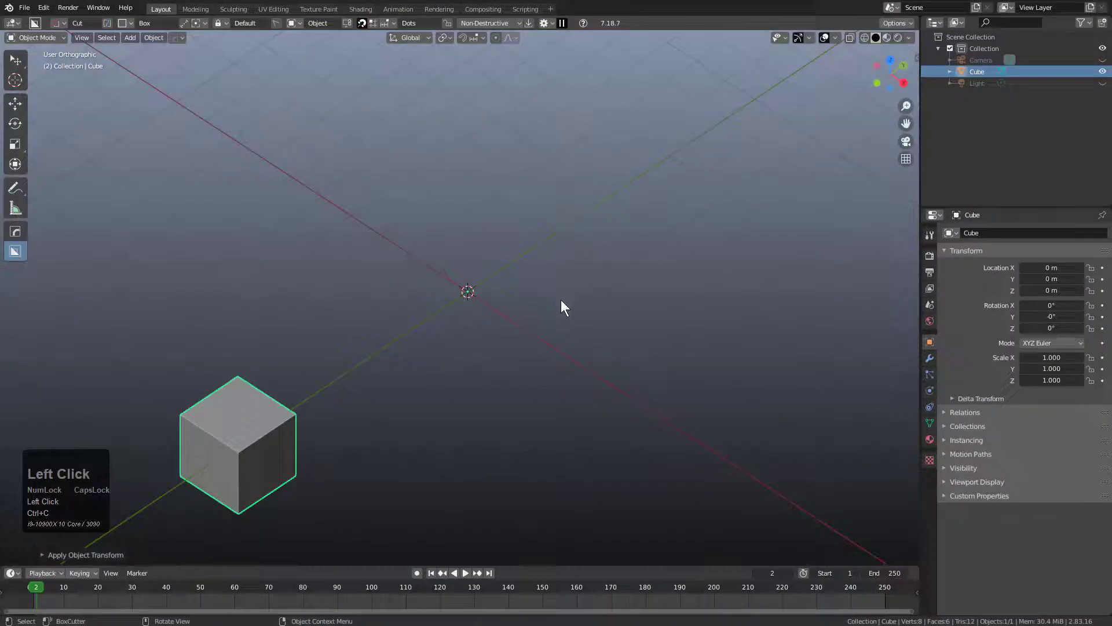
Switch to the Blender 2.83 window, delete its existing cube, and paste the copied objects.
{"action": "scroll", "coordinate": [522, 321], "scroll_direction": "down", "scroll_amount": 1}
{"action": "middle_click_drag", "start_coordinate": [517, 320], "coordinate": [521, 320]}
{"action": "key", "text": "x"}
{"action": "left_click", "coordinate": [520, 321]}
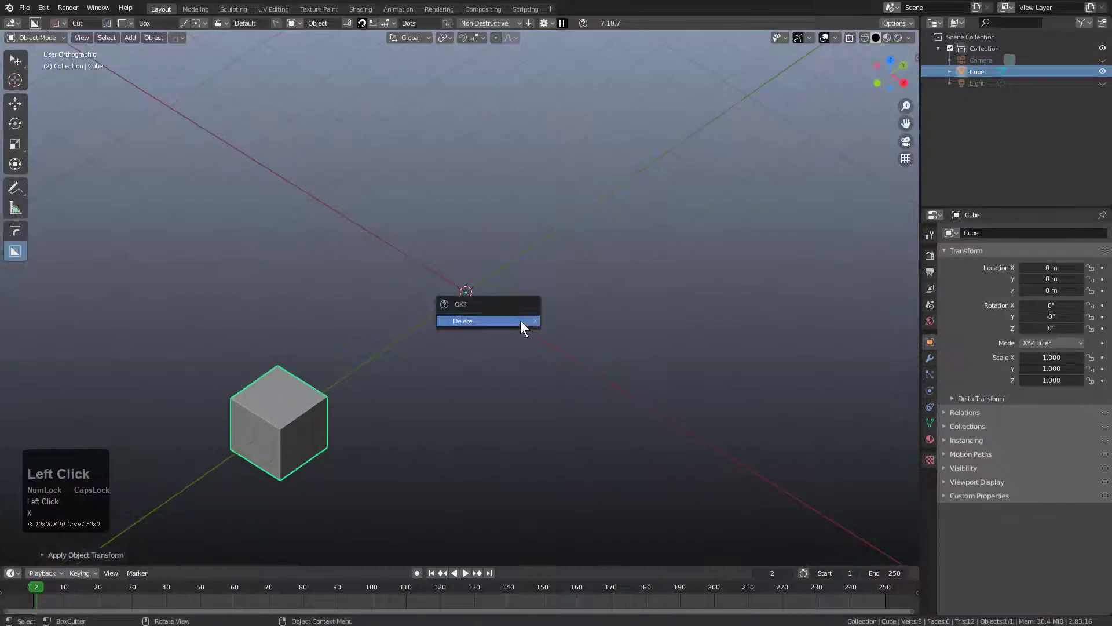
{"action": "key", "text": "ctrl+v"}
Run the Hard Ops Manage operation in its sync mode on the pasted objects.
{"action": "scroll", "coordinate": [521, 321], "scroll_direction": "up", "scroll_amount": 4}
{"action": "scroll", "coordinate": [544, 314], "scroll_direction": "up", "scroll_amount": 2}
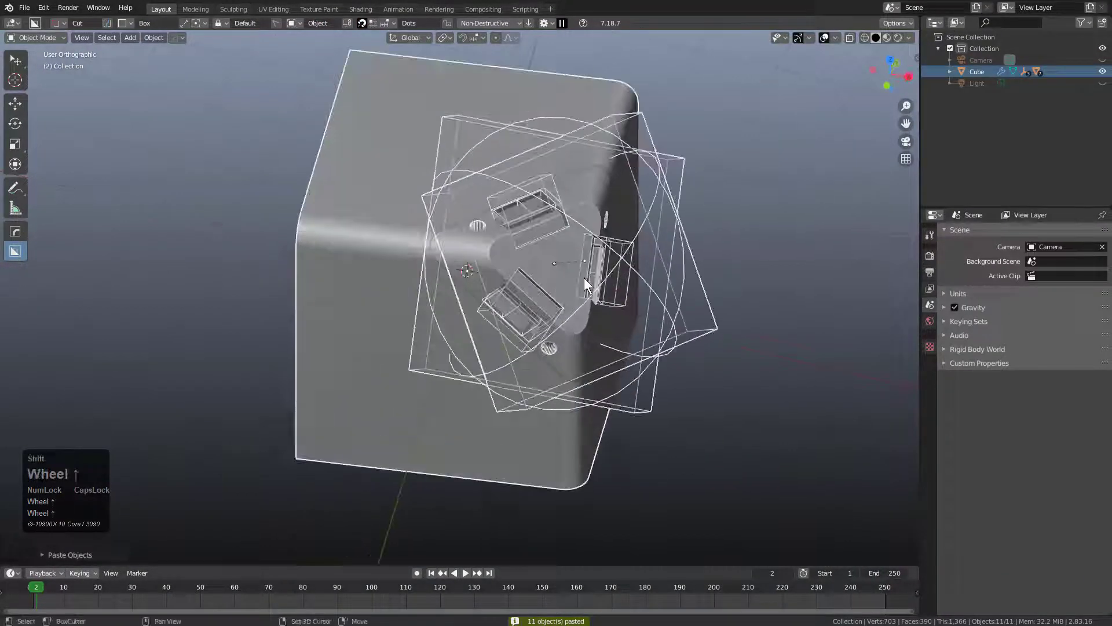
{"action": "middle_click_drag", "start_coordinate": [584, 277], "coordinate": [568, 293]}
{"action": "key", "text": "q"}
{"action": "mouse_move", "coordinate": [565, 363]}
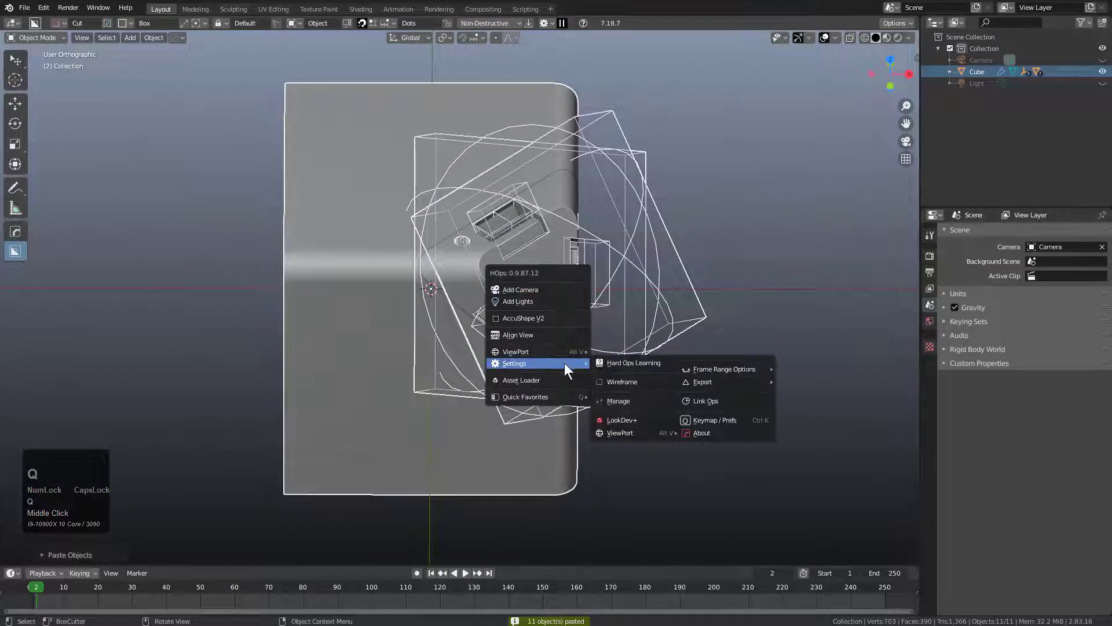
{"action": "left_click", "coordinate": [624, 401]}
{"action": "middle_click_drag", "start_coordinate": [592, 307], "coordinate": [608, 263]}
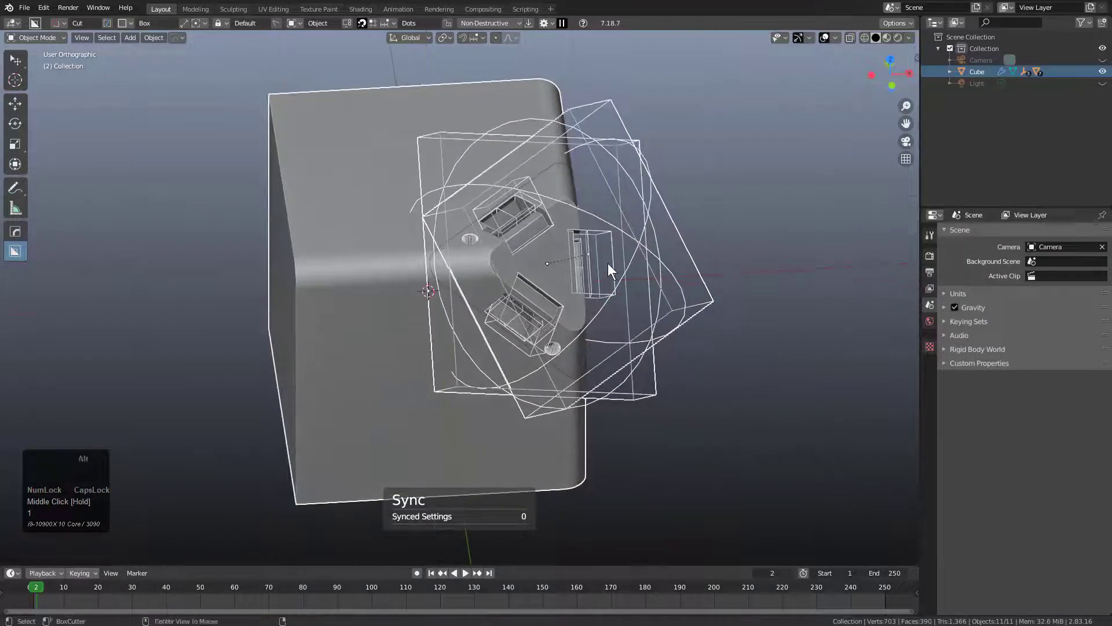
{"action": "key", "text": "alt+a"}
{"action": "key", "text": "1"}
Select all the pasted objects, evict the cutters into their own collection with Manage, and deselect everything.
{"action": "key", "text": "a"}
{"action": "key", "text": "q"}
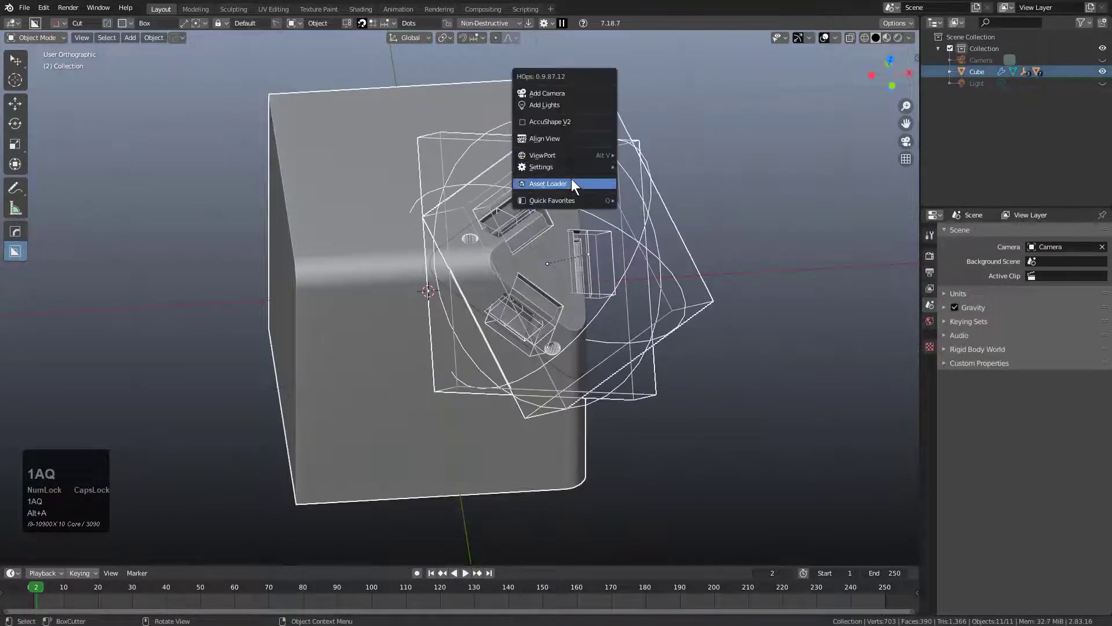
{"action": "mouse_move", "coordinate": [602, 164]}
{"action": "left_click", "coordinate": [648, 206], "text": "ctrl"}
{"action": "middle_click_drag", "start_coordinate": [648, 208], "coordinate": [378, 278]}
{"action": "key", "text": "alt+a"}
{"action": "middle_click_drag", "start_coordinate": [467, 299], "coordinate": [473, 305]}
{"action": "scroll", "coordinate": [473, 304], "scroll_direction": "up", "scroll_amount": 3}
Cut a circular hole with a 32-sided cutter into one rounded corner of the raised triangular face and reveal its cutter.
{"action": "left_click", "coordinate": [478, 304]}
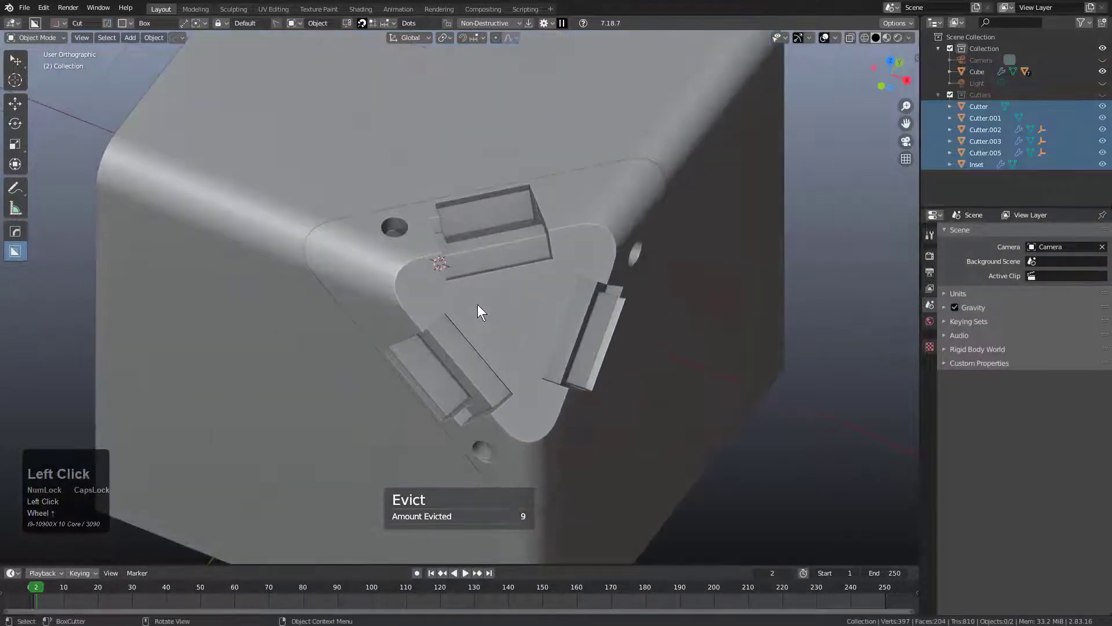
{"action": "scroll", "coordinate": [474, 305], "scroll_direction": "up", "scroll_amount": 3}
{"action": "key", "text": "d"}
{"action": "left_click", "coordinate": [384, 275]}
{"action": "left_click_drag", "start_coordinate": [397, 273], "coordinate": [420, 280]}
{"action": "left_click", "coordinate": [380, 266], "text": "shift"}
{"action": "scroll", "coordinate": [429, 289], "scroll_direction": "down", "scroll_amount": 1, "text": "shift"}
{"action": "scroll", "coordinate": [446, 297], "scroll_direction": "down", "scroll_amount": 2}
{"action": "middle_click_drag", "start_coordinate": [445, 296], "coordinate": [487, 285], "text": "shift"}
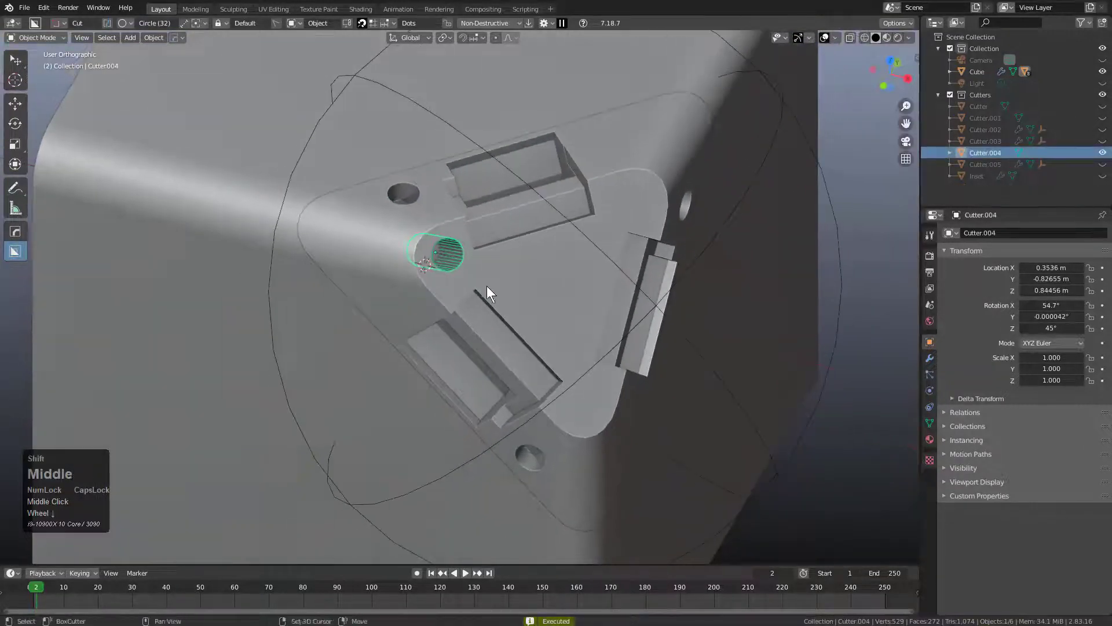
Radial-array the circular cutter around the slice with 3 segments on Z, and hide the cutter.
{"action": "left_click", "coordinate": [559, 262]}
{"action": "key", "text": "q"}
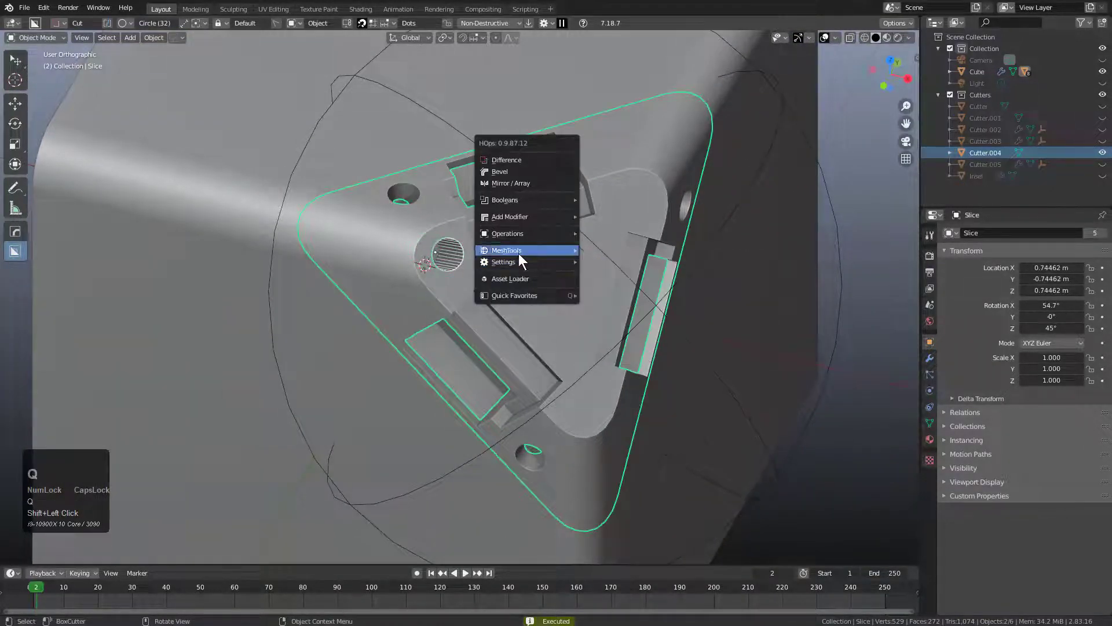
{"action": "mouse_move", "coordinate": [538, 226]}
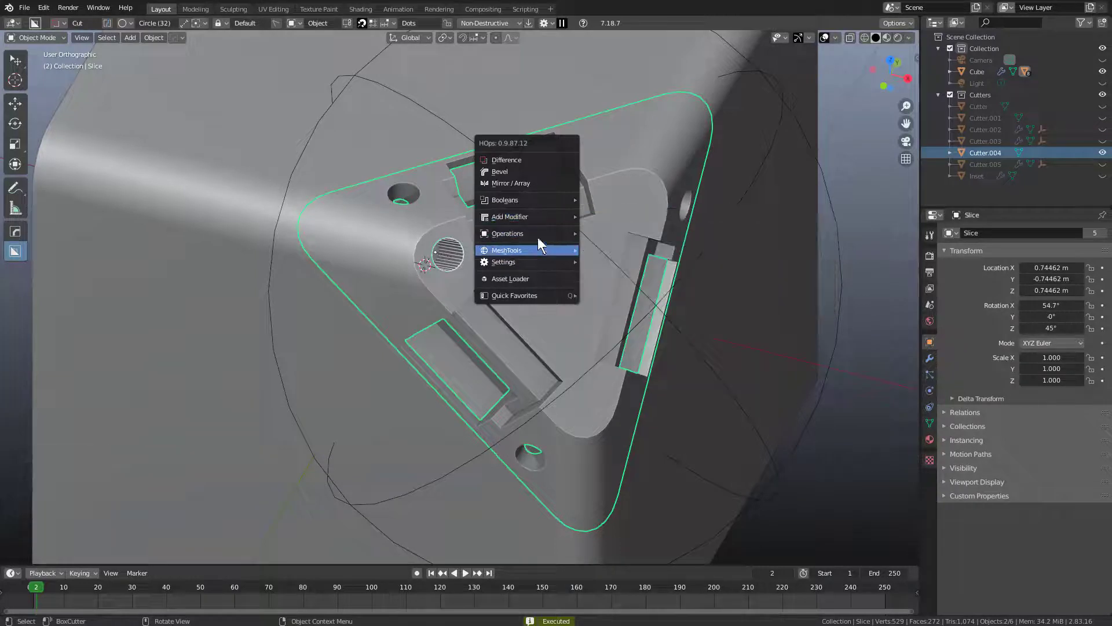
{"action": "mouse_move", "coordinate": [528, 250]}
{"action": "left_click", "coordinate": [614, 313]}
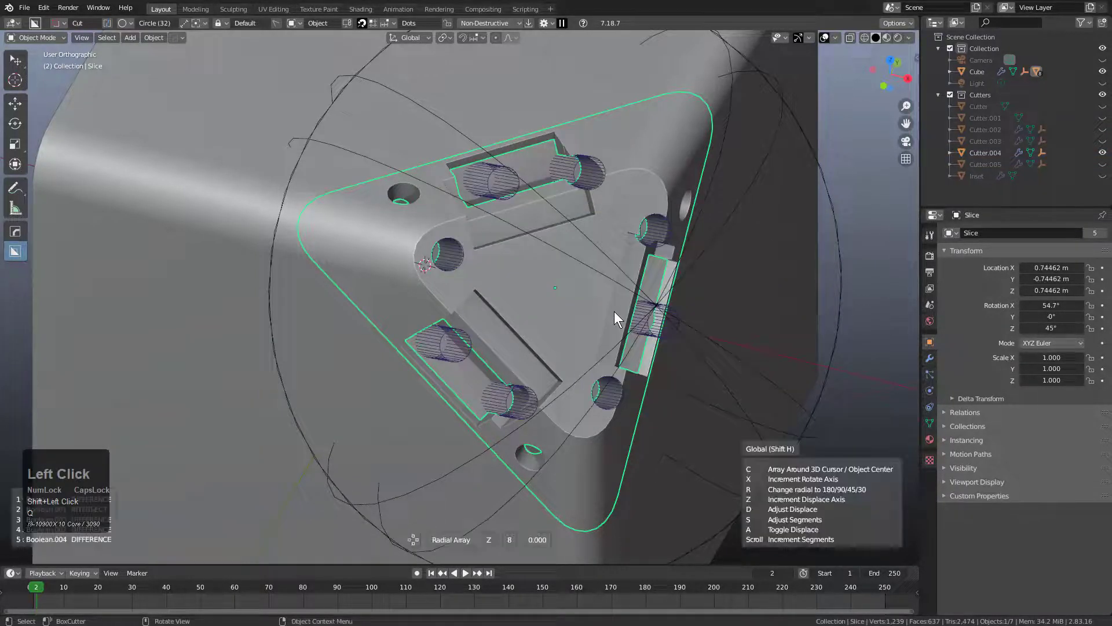
{"action": "left_click", "coordinate": [615, 312]}
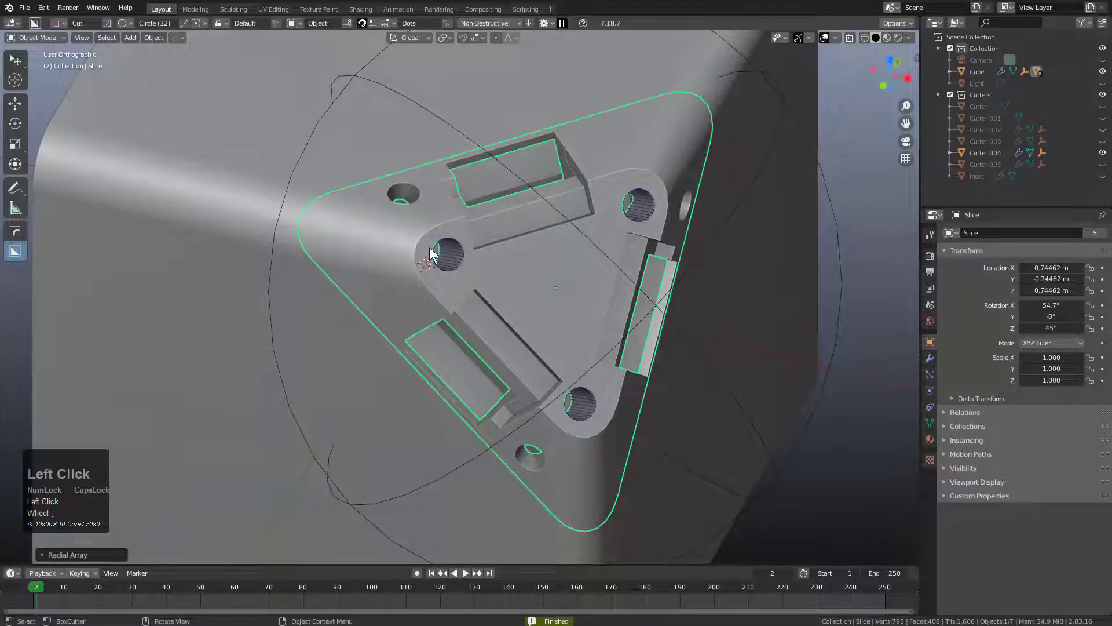
{"action": "left_click", "coordinate": [442, 269]}
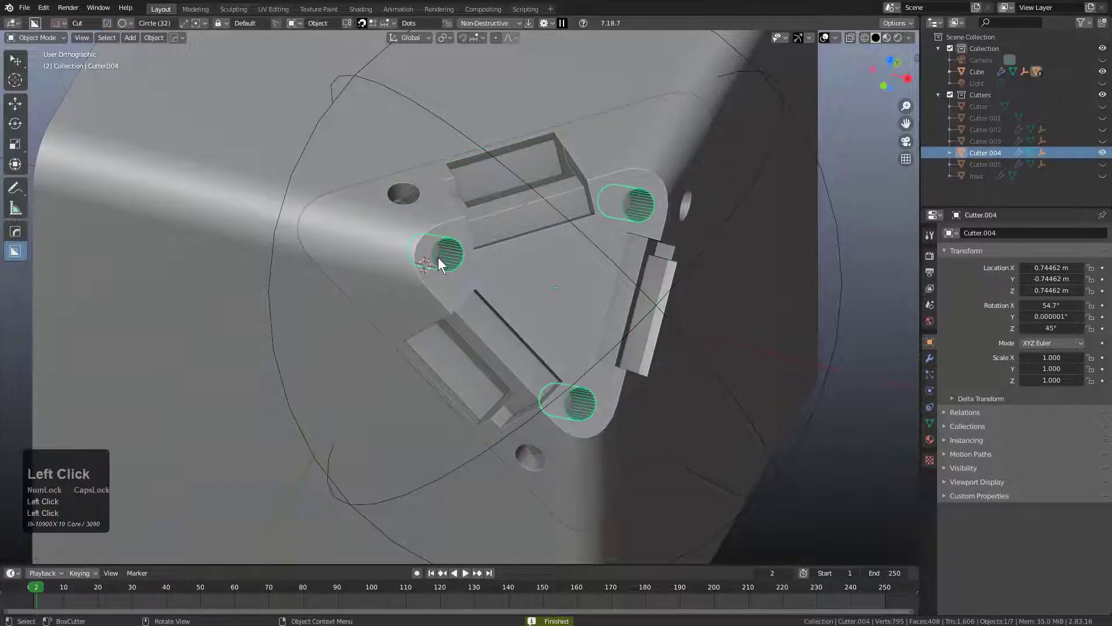
{"action": "middle_click_drag", "start_coordinate": [494, 283], "coordinate": [501, 289]}
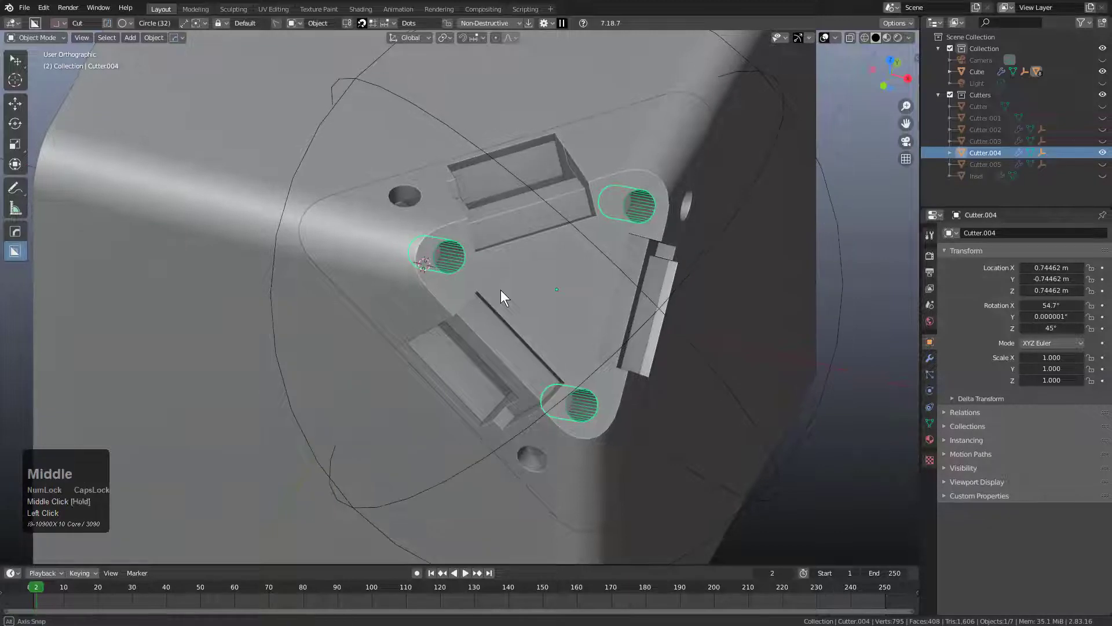
{"action": "key", "text": "h"}
Cut a small circular hole into the slice between one rectangular recess and the neighbouring arrayed corner hole.
{"action": "left_click", "coordinate": [597, 150]}
{"action": "left_click_drag", "start_coordinate": [598, 148], "coordinate": [606, 150]}
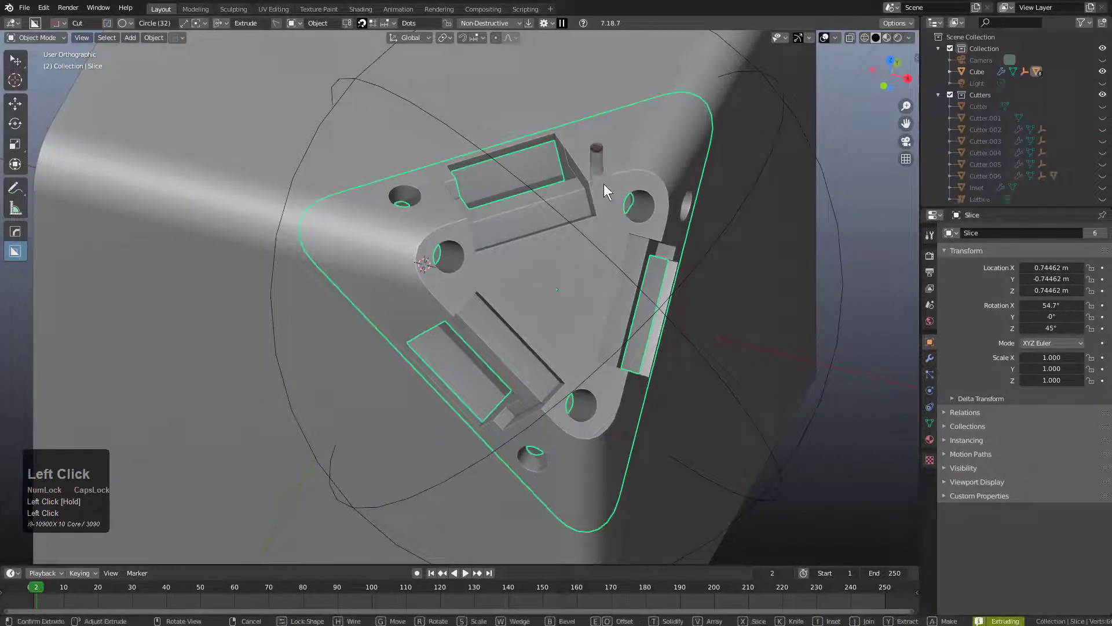
{"action": "left_click", "coordinate": [604, 198], "text": "shift"}
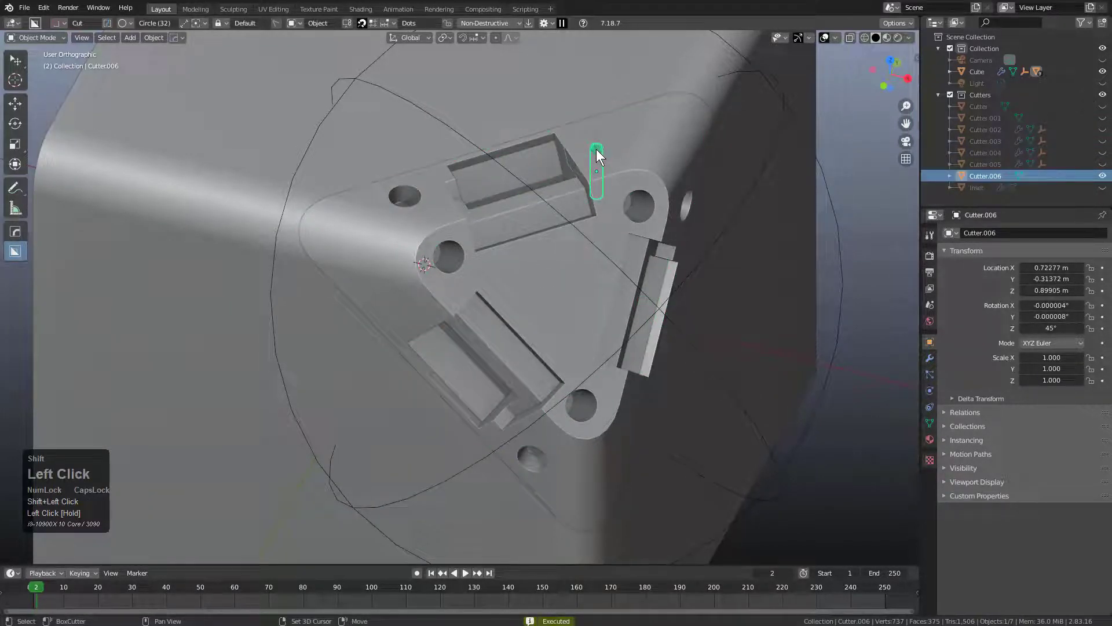
Radial-array the small circular cutter around the slice with 3 segments on Z, and turn on X-ray display.
{"action": "left_click", "coordinate": [492, 290]}
{"action": "key", "text": "q"}
{"action": "mouse_move", "coordinate": [682, 241]}
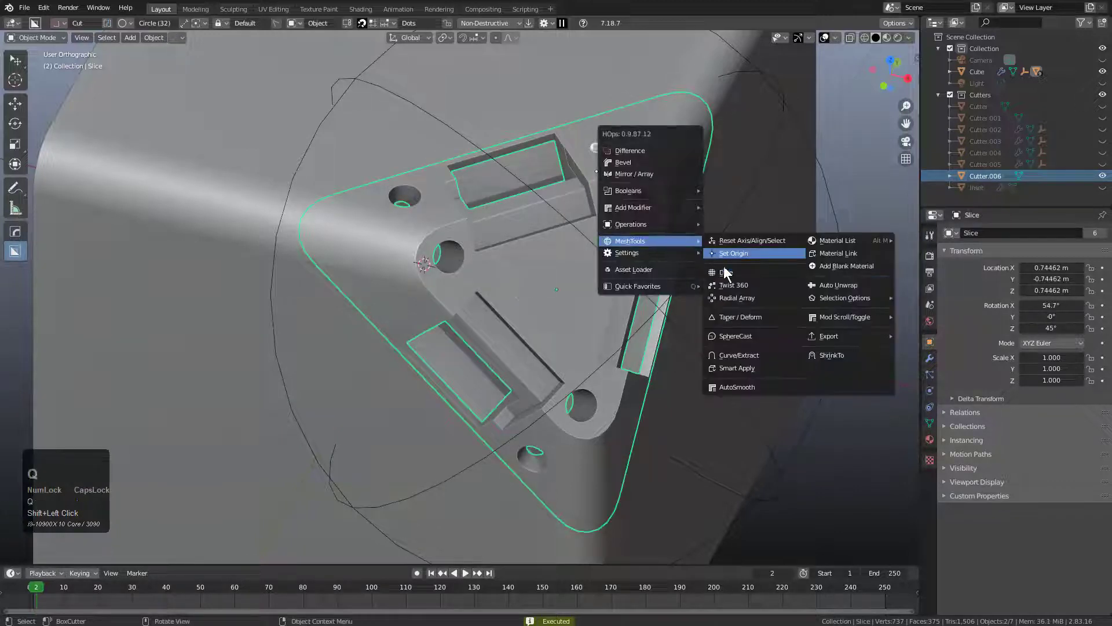
{"action": "left_click", "coordinate": [732, 302]}
{"action": "scroll", "coordinate": [732, 302], "scroll_direction": "down", "scroll_amount": 1}
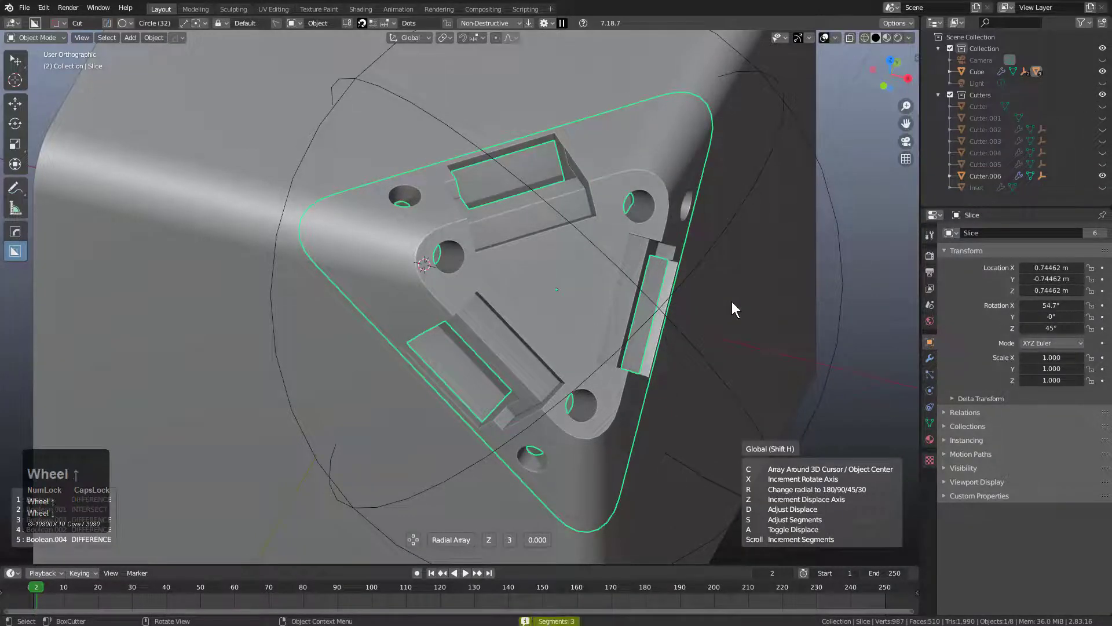
{"action": "left_click", "coordinate": [732, 302]}
{"action": "key", "text": "alt+z"}
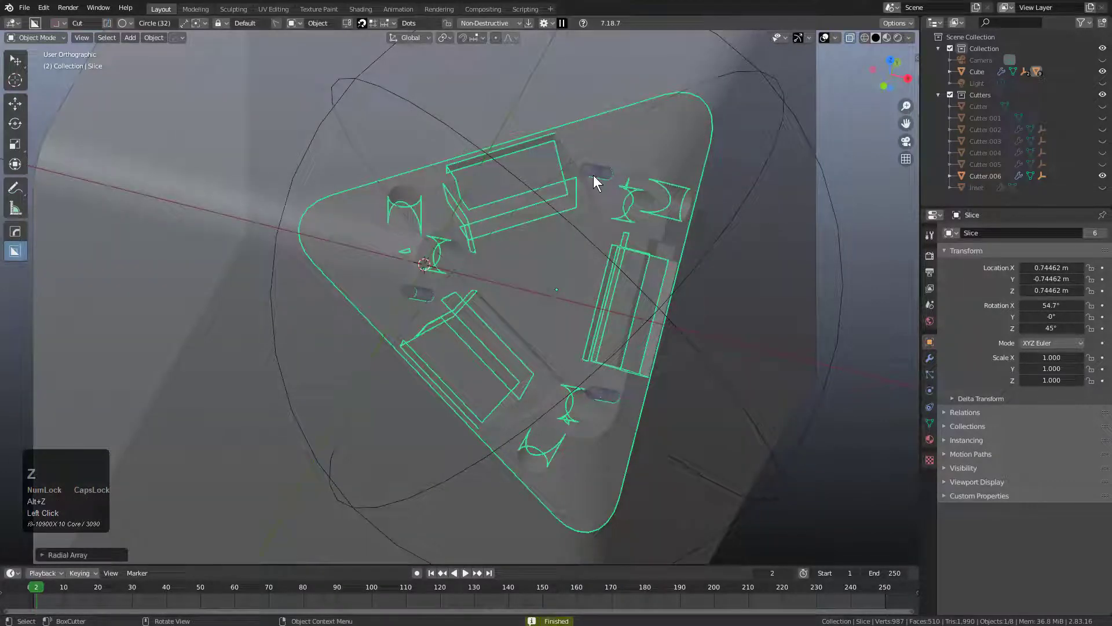